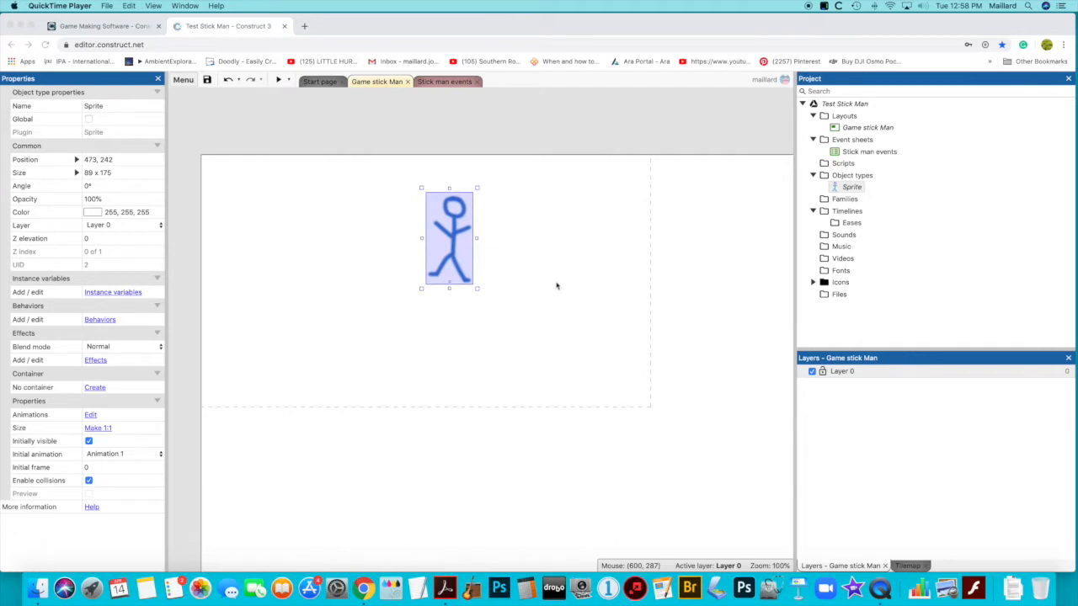
# Step: Run a preview of the stick man layout and close the preview window
pyautogui.hscroll(1, 540, 192)
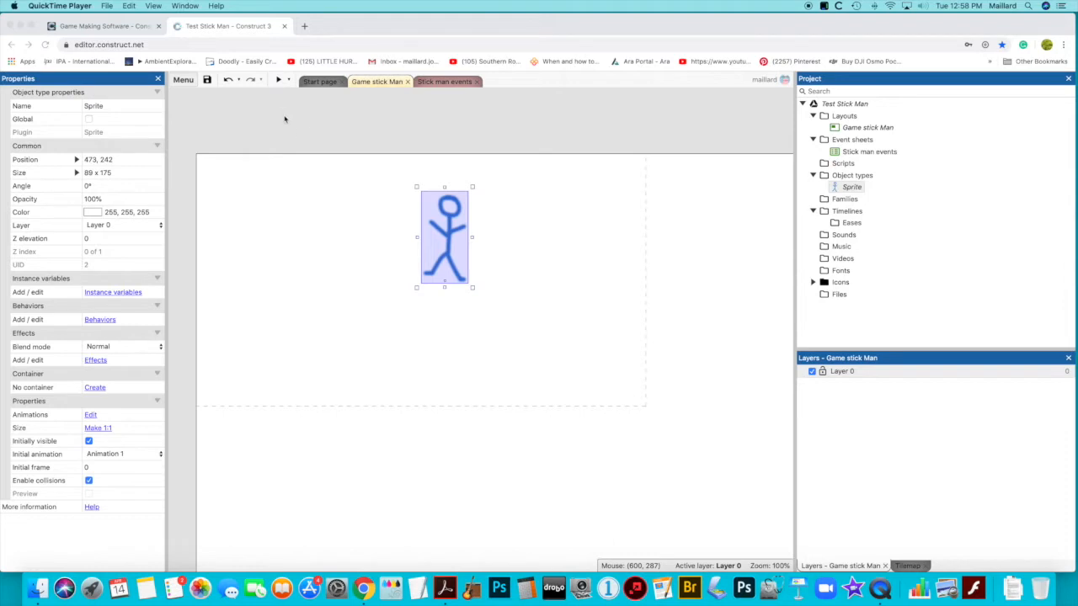
pyautogui.click(280, 82)
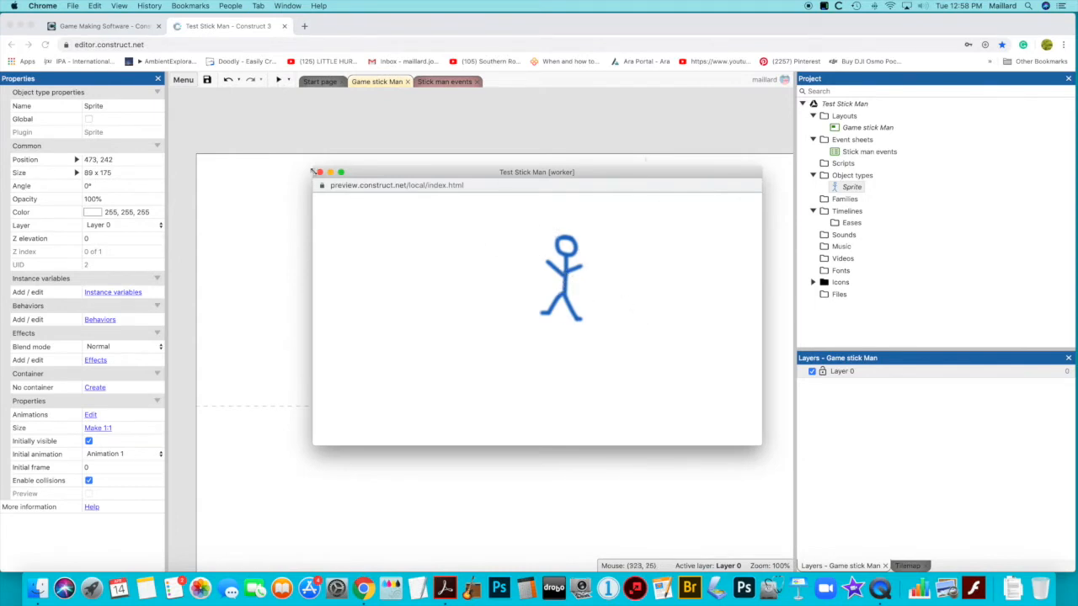
pyautogui.click(321, 175)
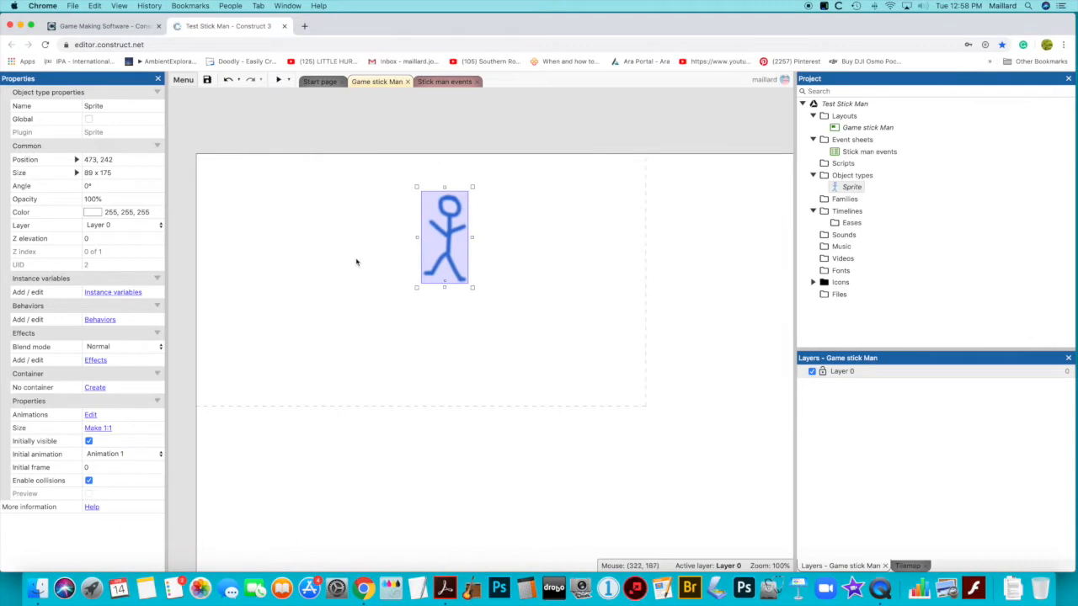
# Step: Move the stick man sprite down the layout to about position 415, 307
pyautogui.click(539, 331)
pyautogui.moveTo(463, 246); pyautogui.dragTo(431, 279)
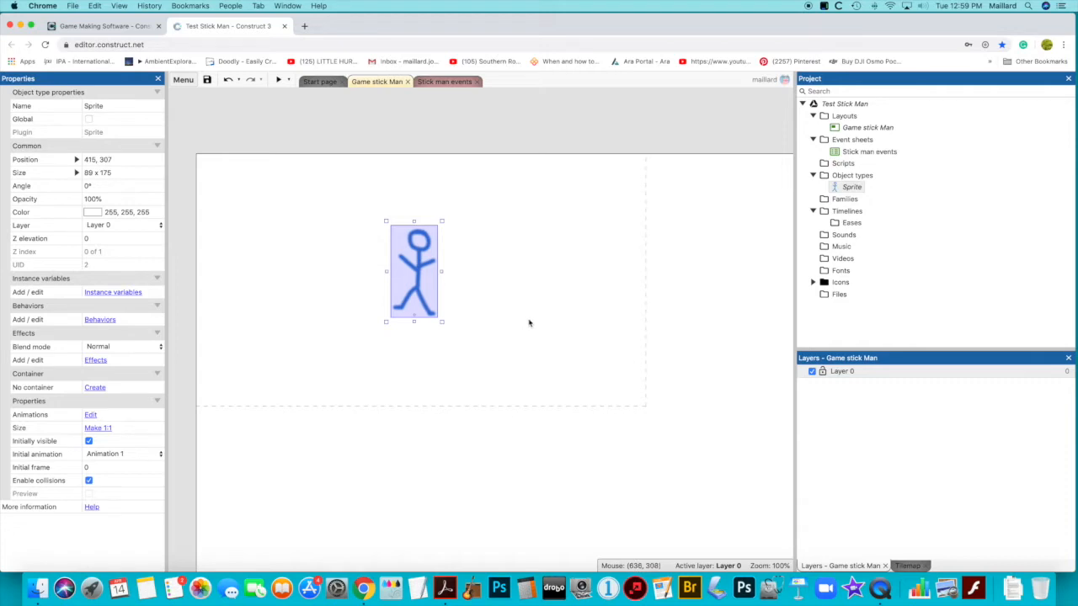
# Step: Insert a Mouse object into the project
pyautogui.rightClick(546, 299)
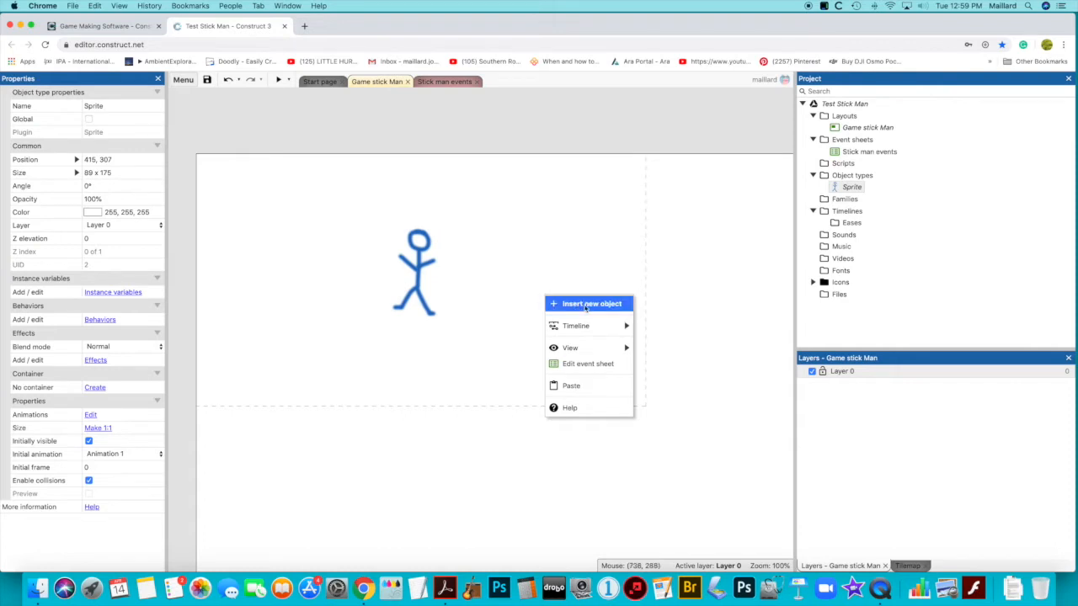
pyautogui.click(585, 308)
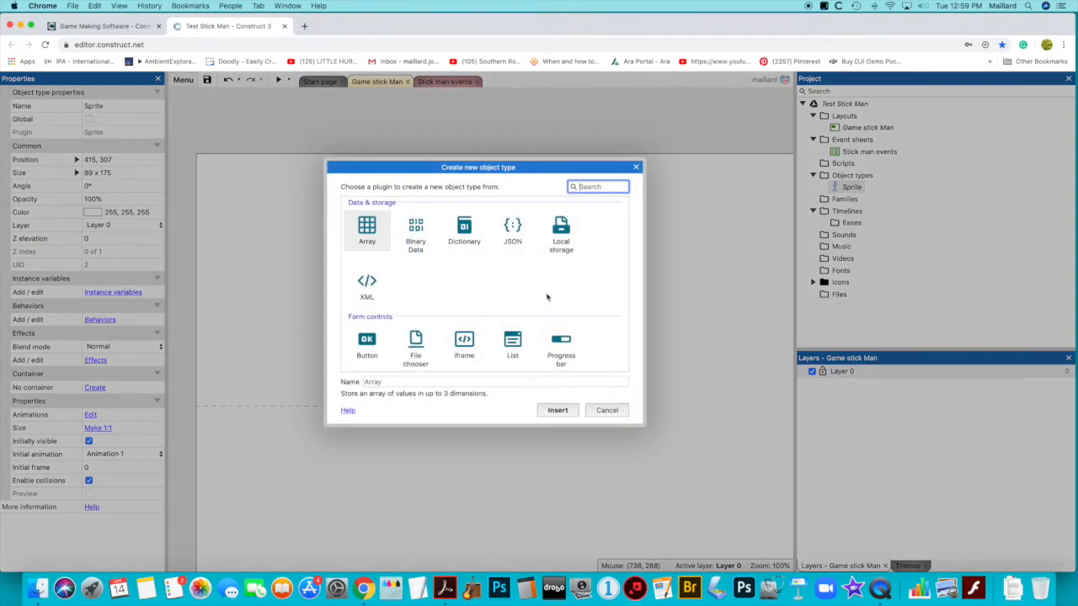
pyautogui.scroll(-2, 548, 297)
pyautogui.scroll(-5, 547, 297)
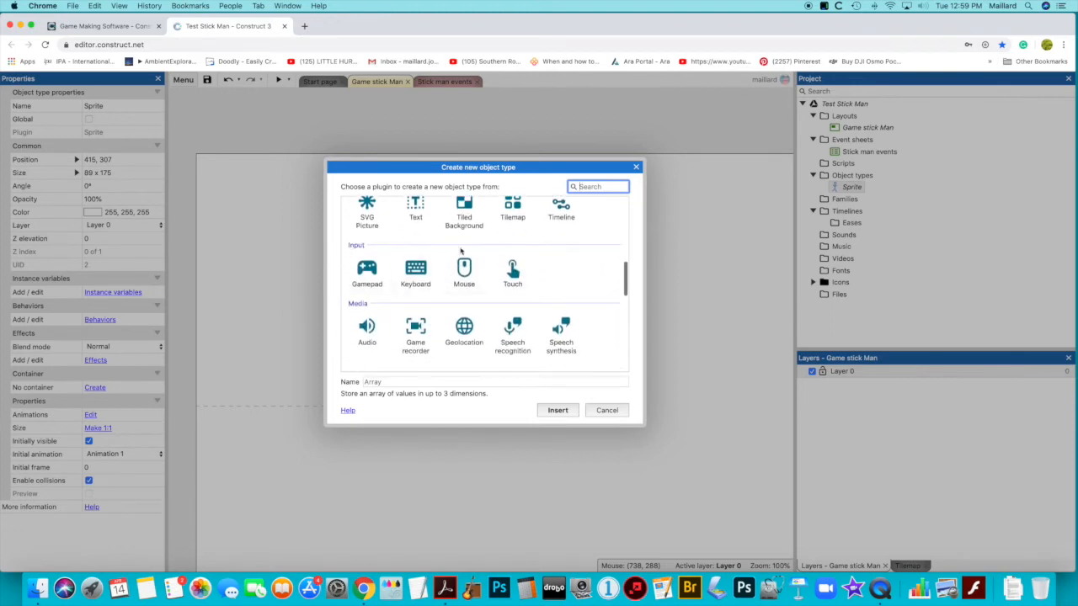
pyautogui.click(463, 271)
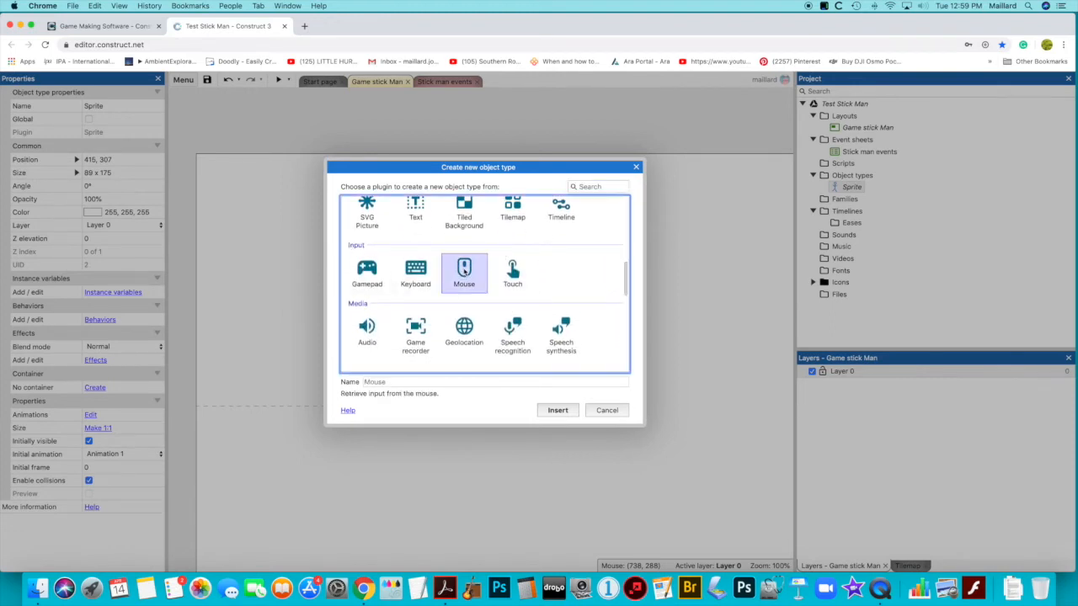
pyautogui.click(558, 410)
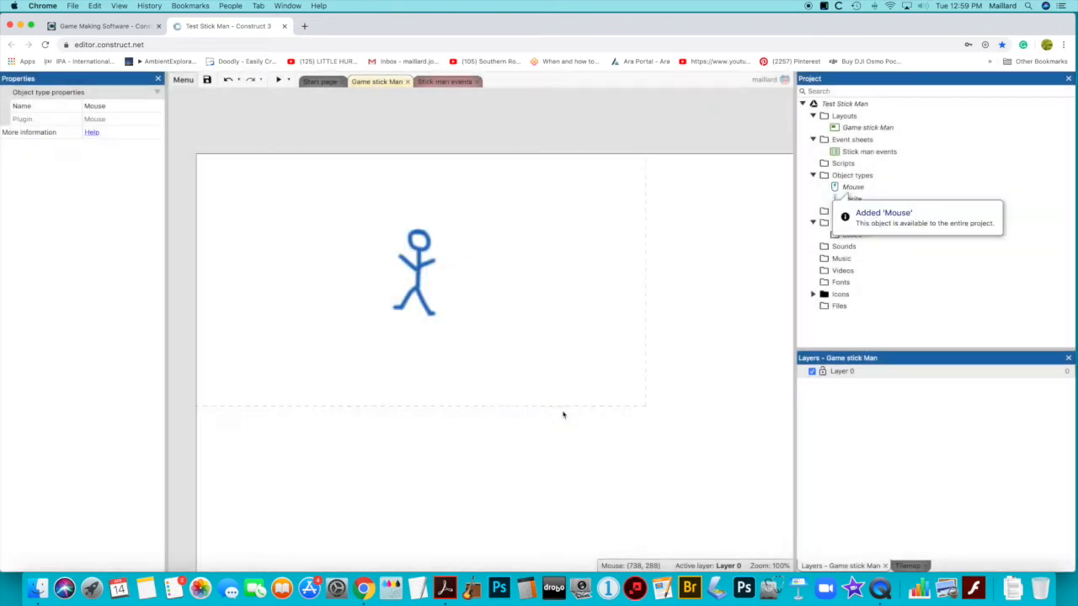
# Step: Insert a Keyboard object into the project
pyautogui.rightClick(509, 257)
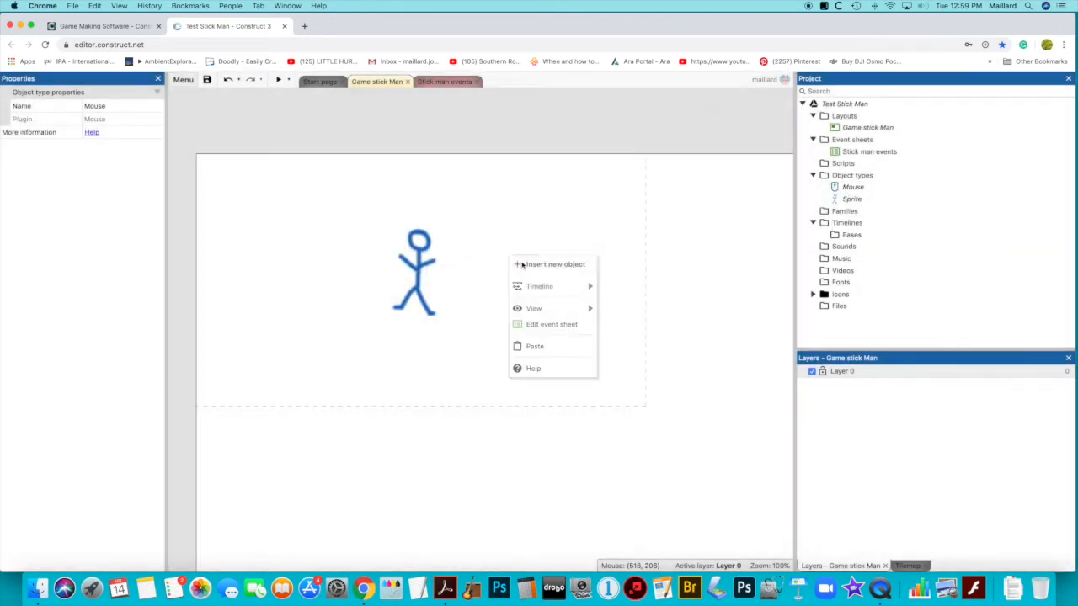
pyautogui.click(519, 264)
pyautogui.scroll(-3, 506, 301)
pyautogui.scroll(-5, 506, 301)
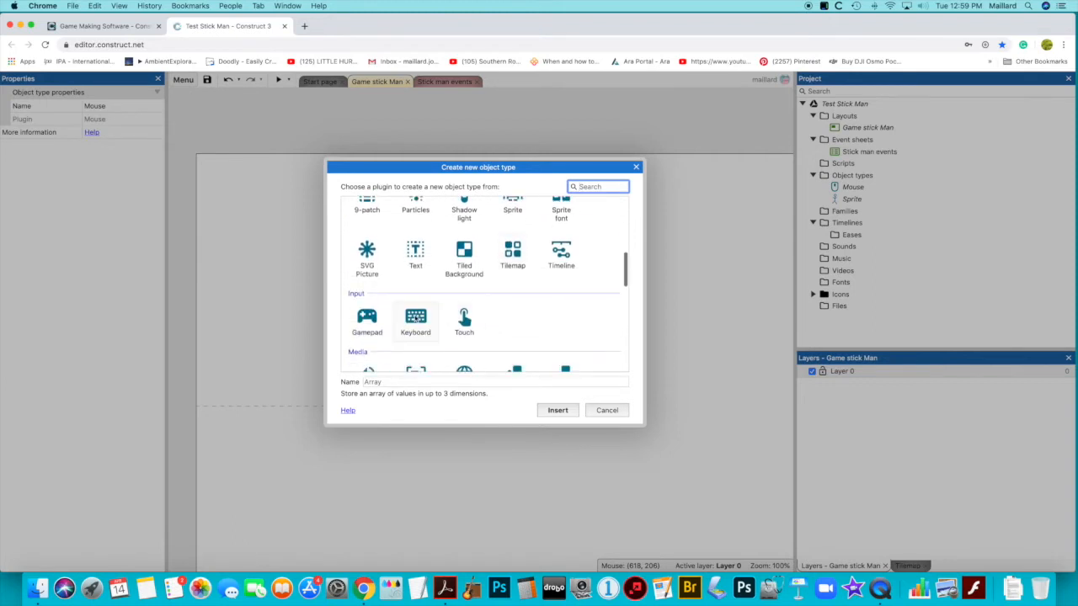
pyautogui.click(415, 320)
pyautogui.click(558, 411)
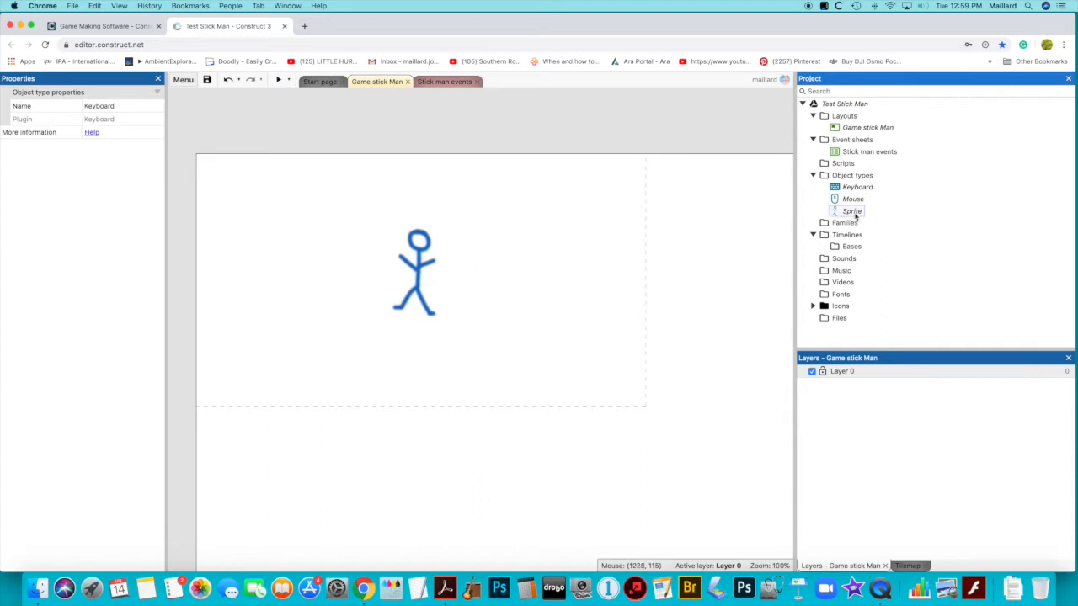
# Step: Rename the stick man's object type as Player and move the sprite slightly higher on the layout
pyautogui.click(850, 211)
pyautogui.click(851, 211)
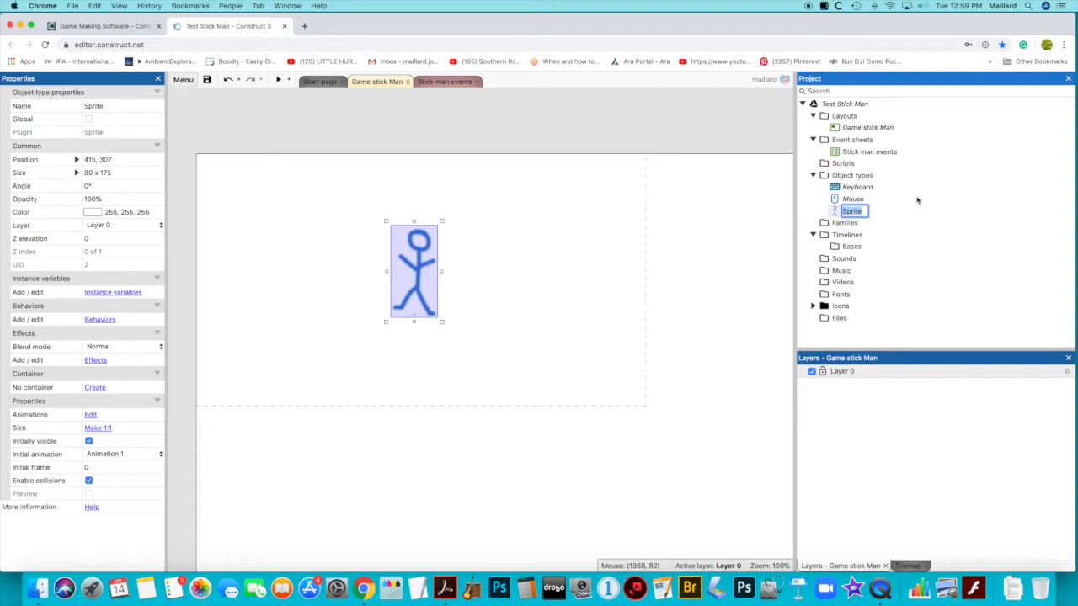
pyautogui.write('Player')
pyautogui.press('Return')
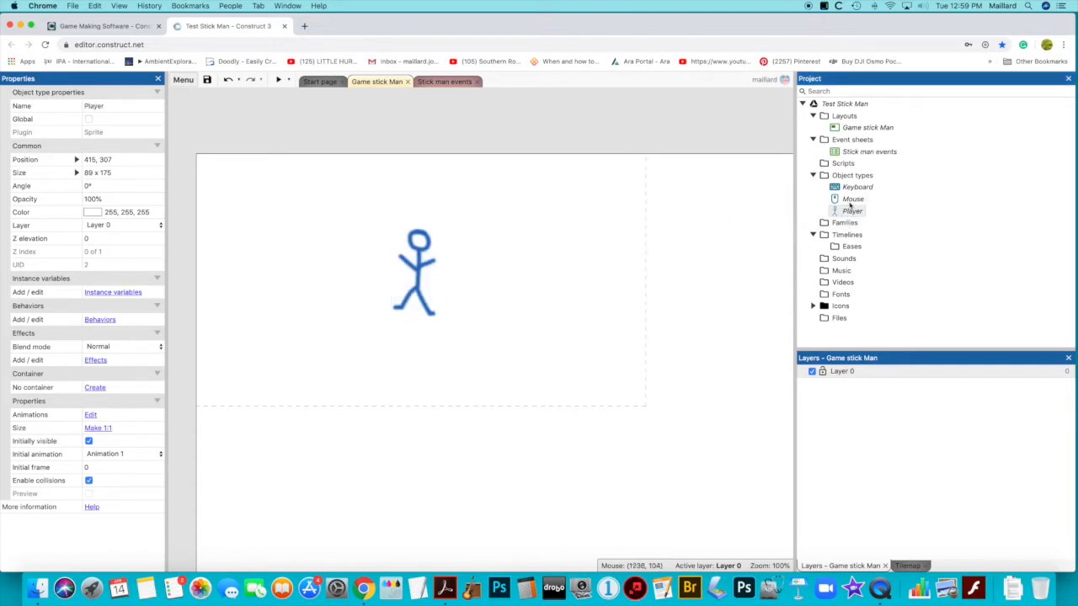
pyautogui.moveTo(417, 259); pyautogui.dragTo(424, 218)
pyautogui.click(512, 267)
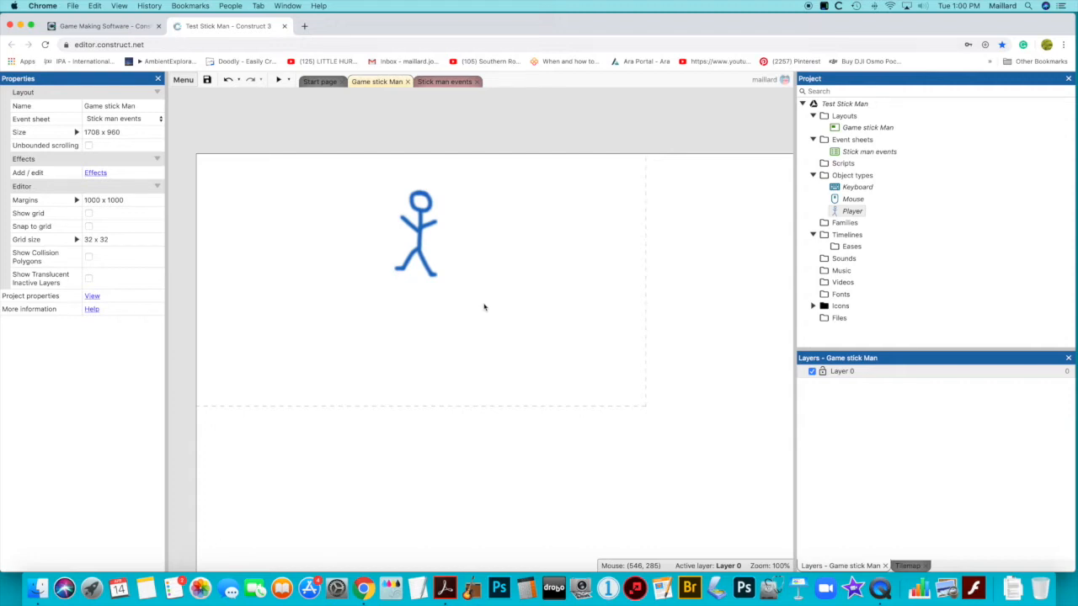
# Step: Insert a new Sprite object and place it below the stick man at about 585, 350
pyautogui.scroll(-2, 485, 307)
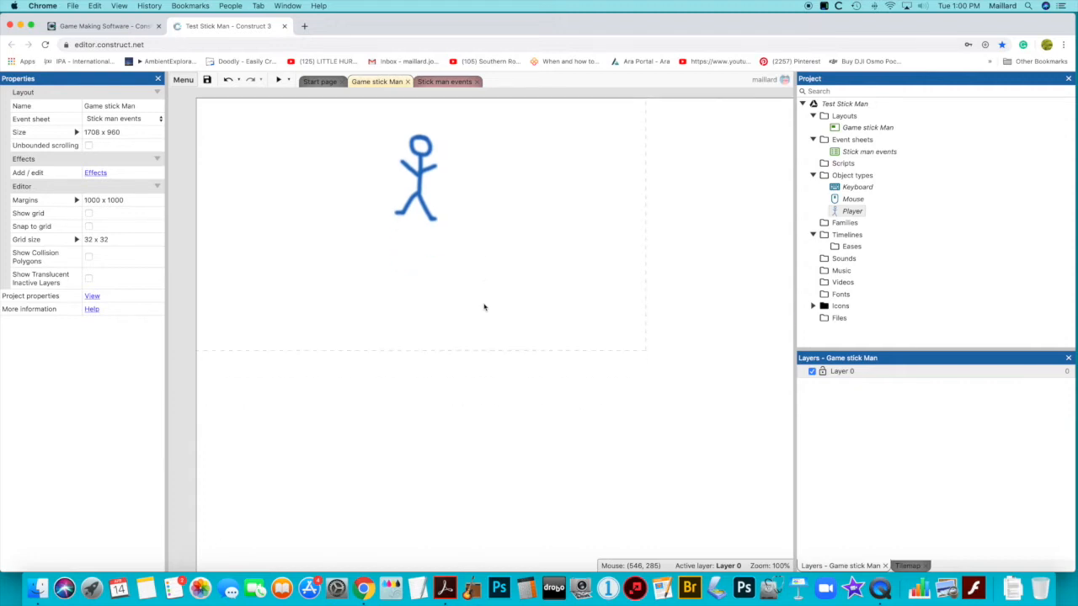
pyautogui.scroll(3, 485, 308)
pyautogui.rightClick(490, 355)
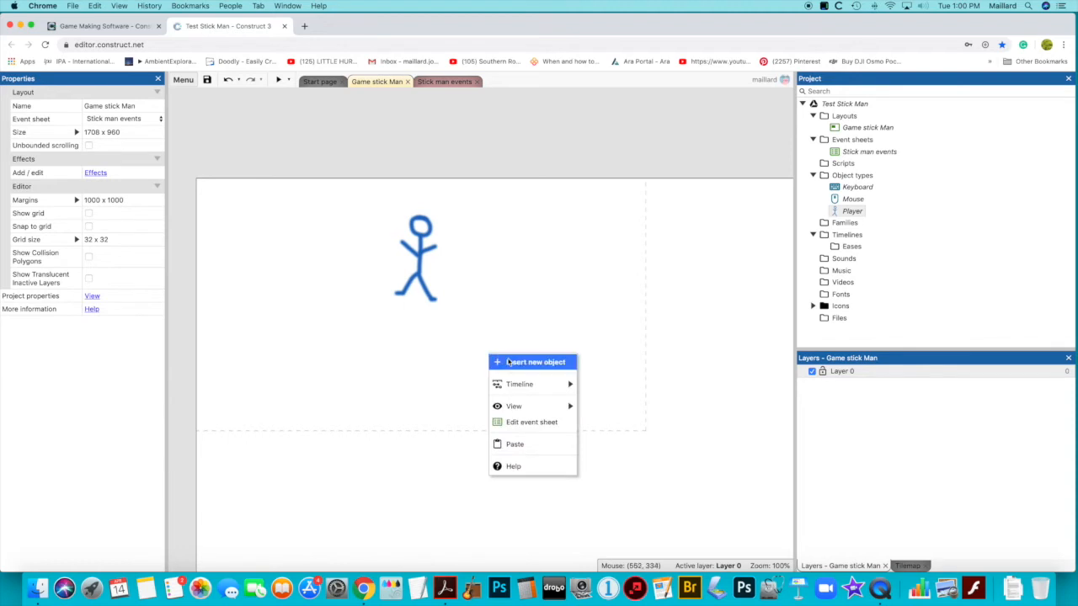
pyautogui.click(517, 362)
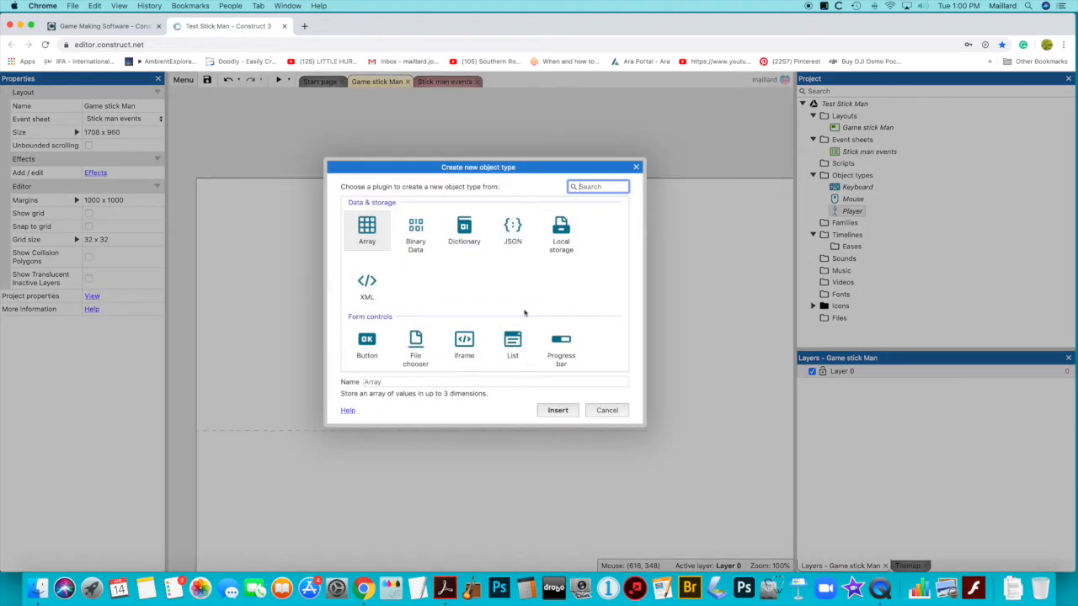
pyautogui.scroll(-5, 524, 312)
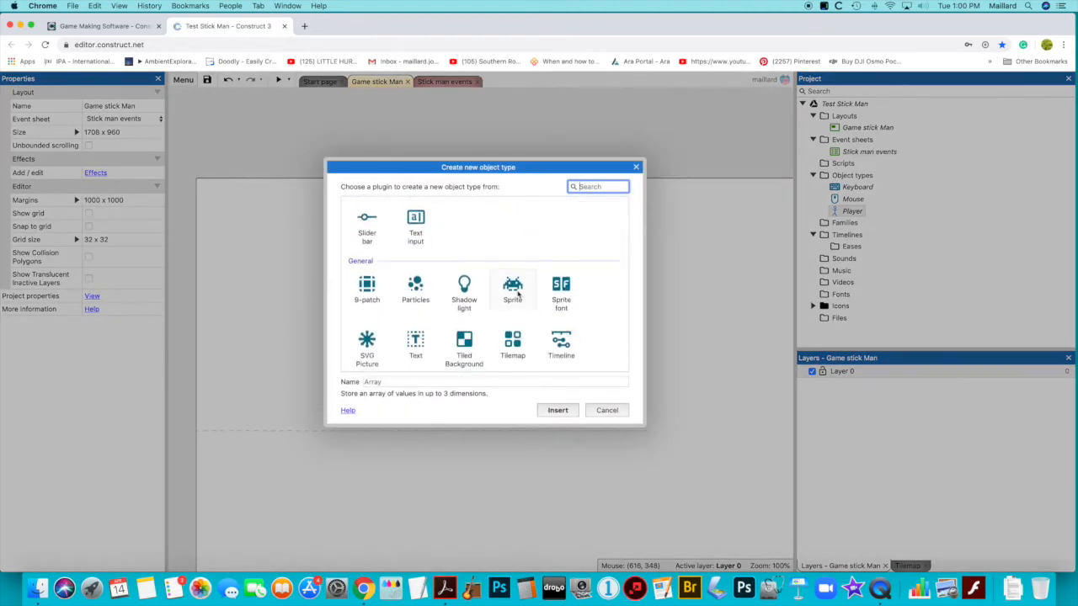
pyautogui.click(515, 290)
pyautogui.click(558, 411)
pyautogui.click(505, 364)
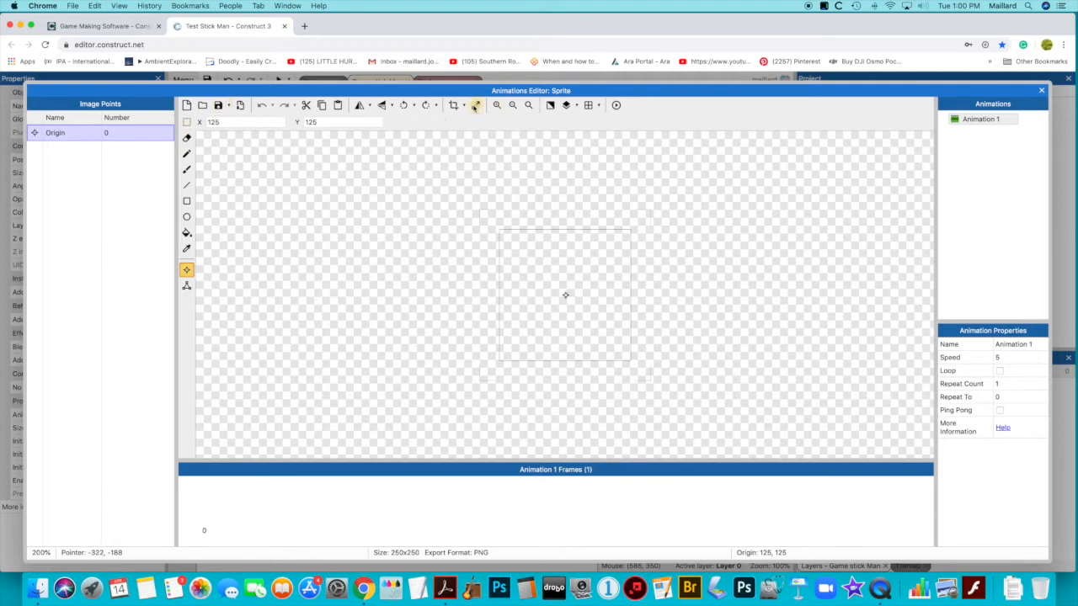
# Step: Resize the new sprite's image canvas to 100 pixels wide and 100 pixels high
pyautogui.click(476, 105)
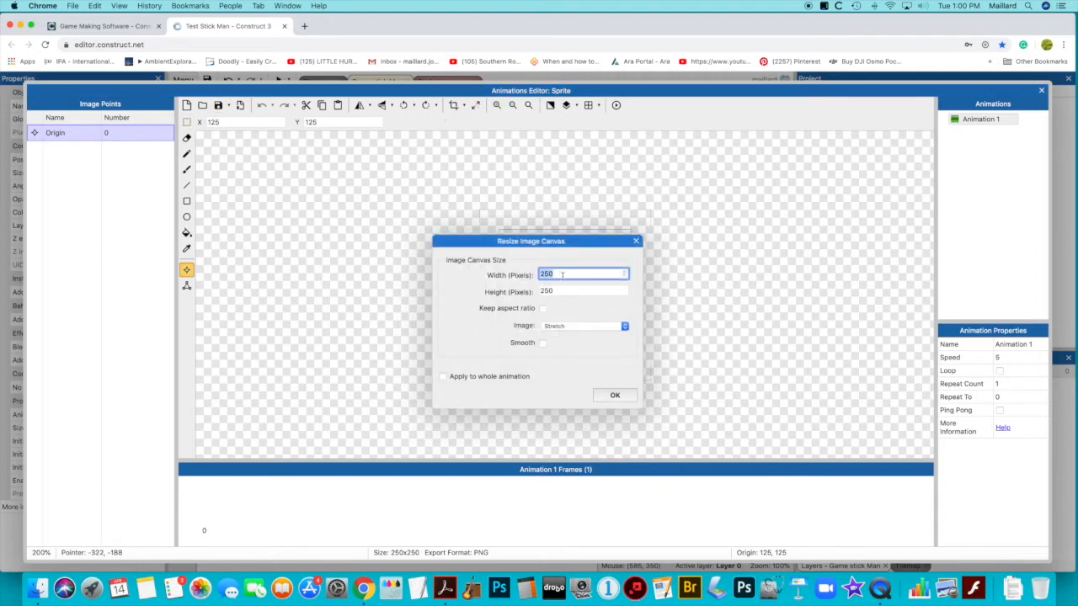
pyautogui.moveTo(539, 242); pyautogui.dragTo(765, 206)
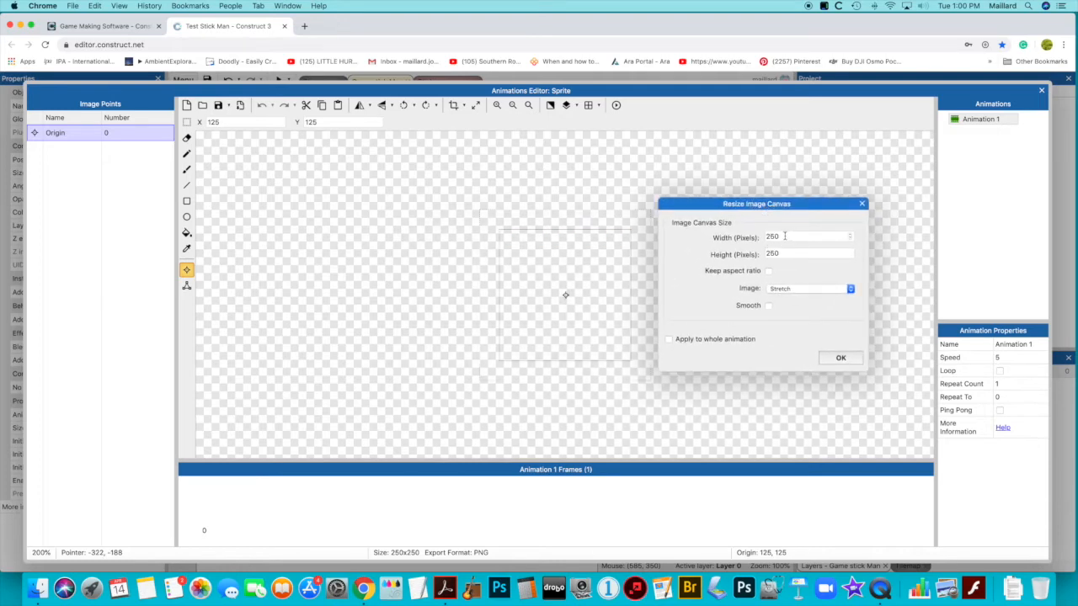
pyautogui.moveTo(784, 237); pyautogui.dragTo(763, 236)
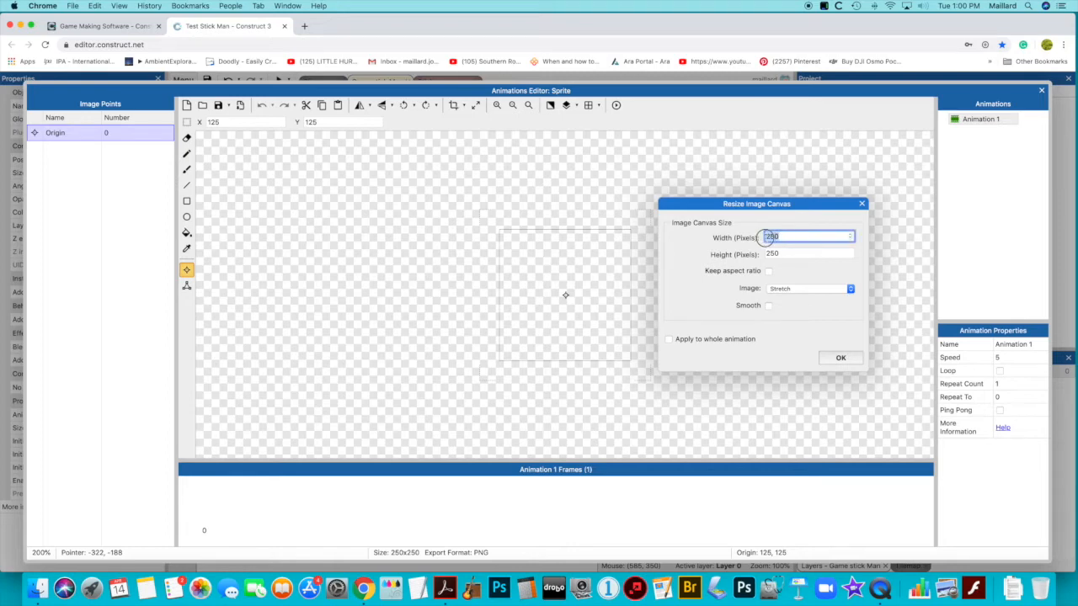
pyautogui.write('100')
pyautogui.press('Tab')
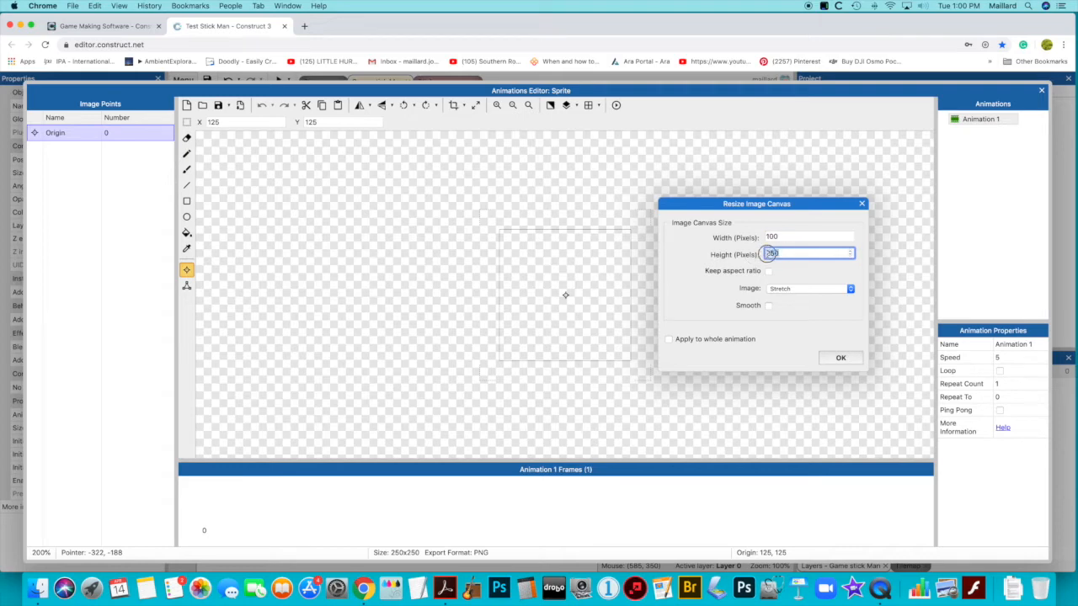
pyautogui.write('100')
pyautogui.click(841, 359)
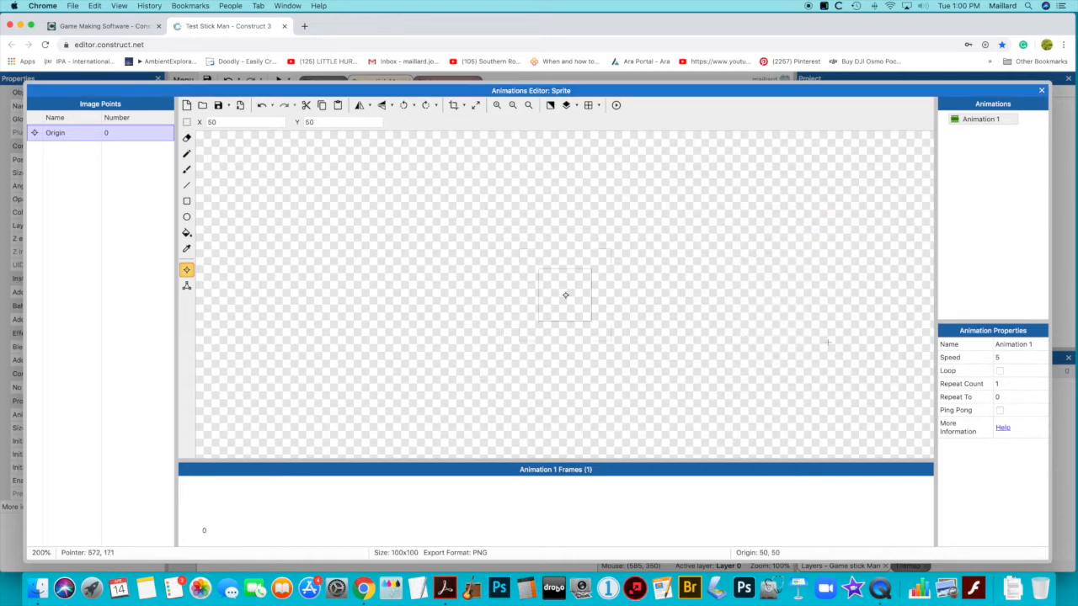
# Step: Flood fill the sprite's canvas with green, RGB 77, 177, 90
pyautogui.click(187, 233)
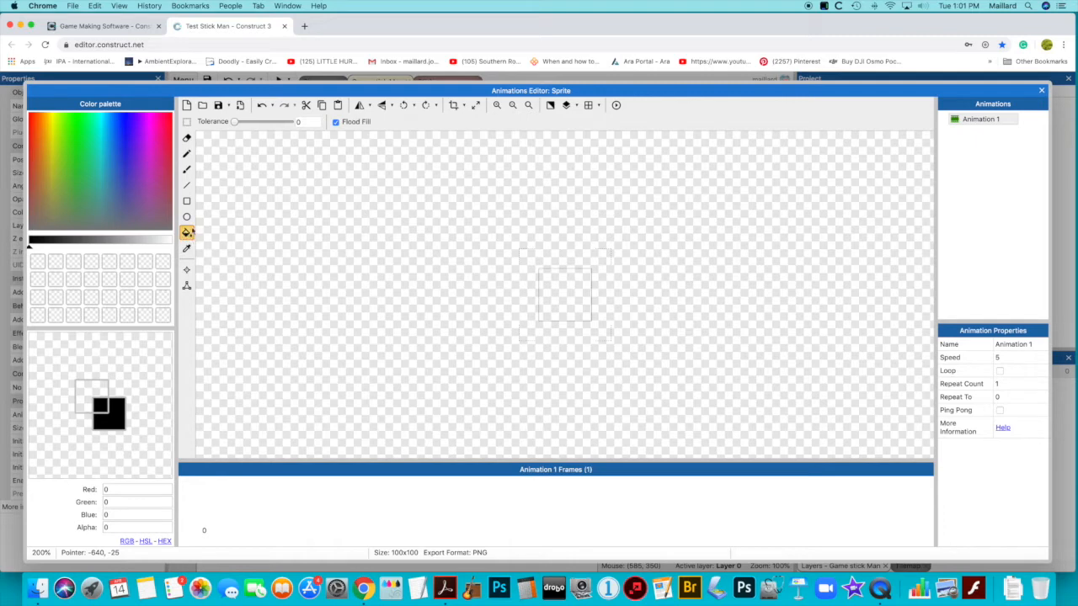
pyautogui.click(79, 183)
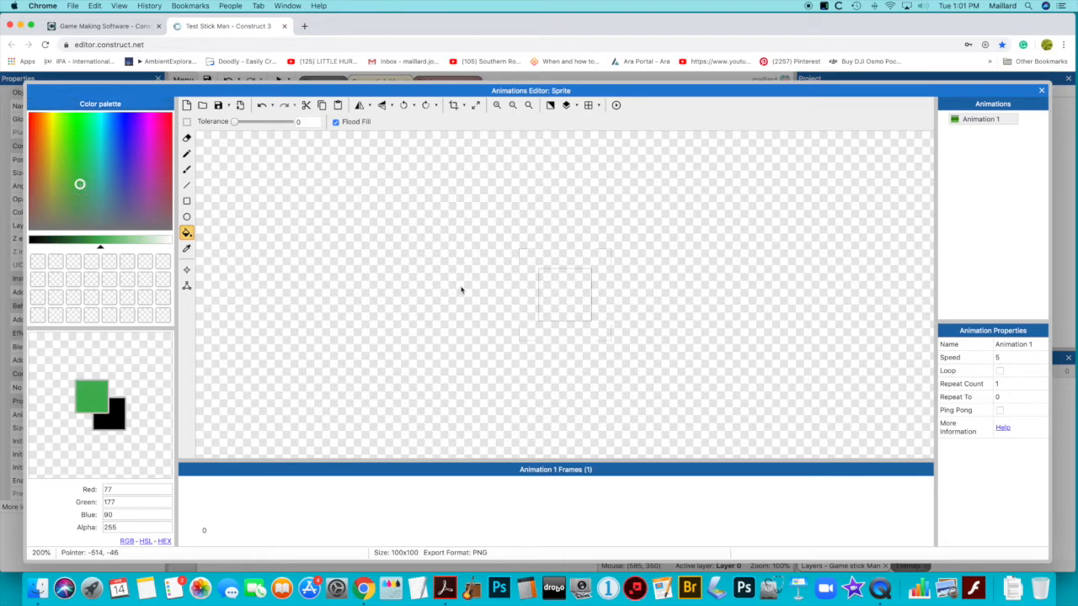
pyautogui.click(559, 294)
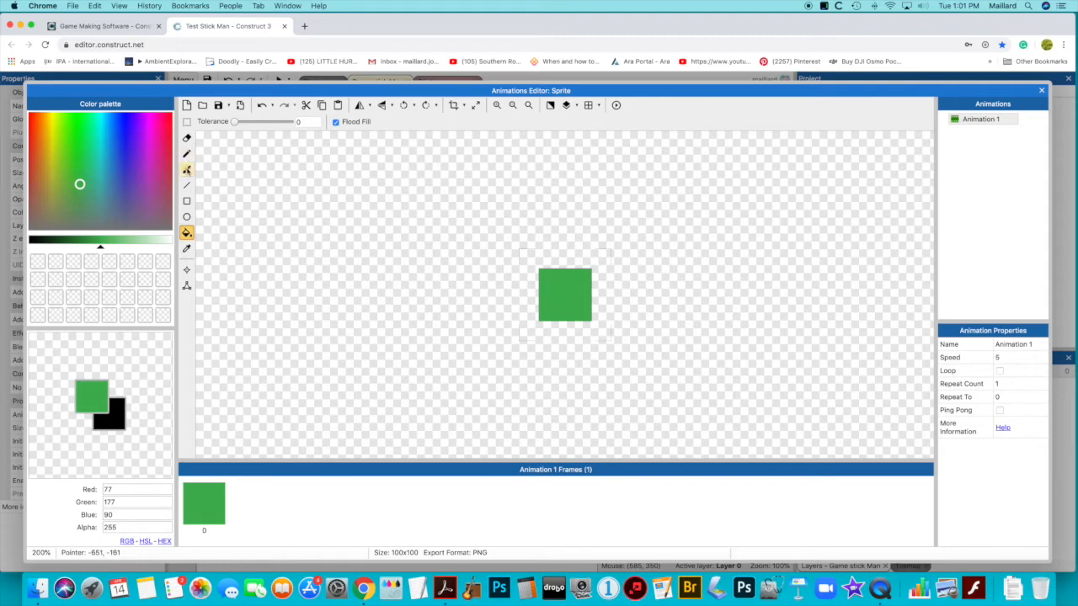
# Step: Draw a black X corner to corner across the green square with the size 12 pencil and close the animations editor
pyautogui.click(187, 155)
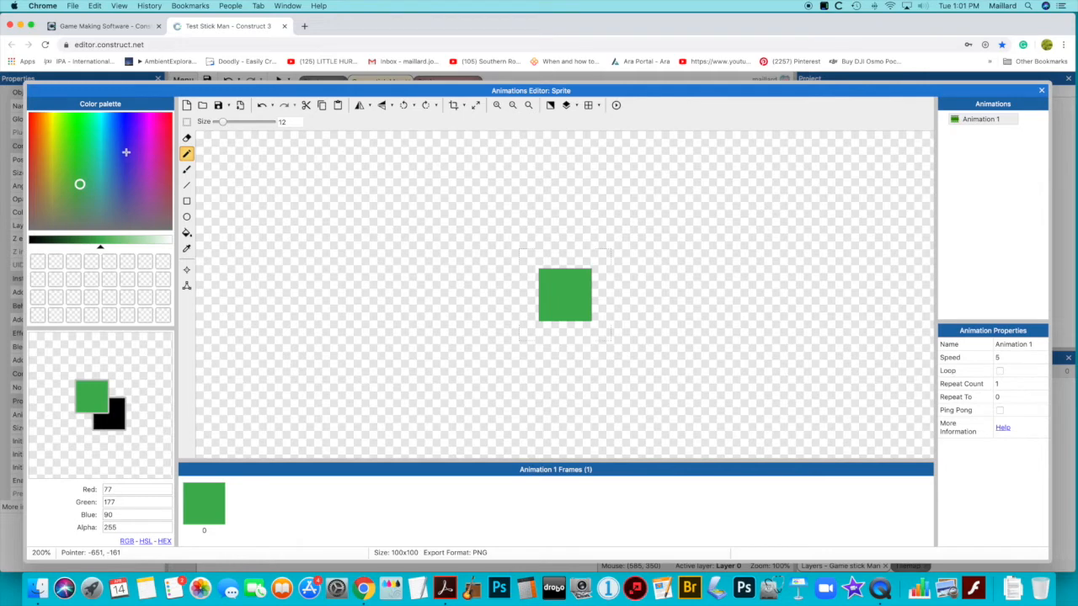
pyautogui.click(121, 411)
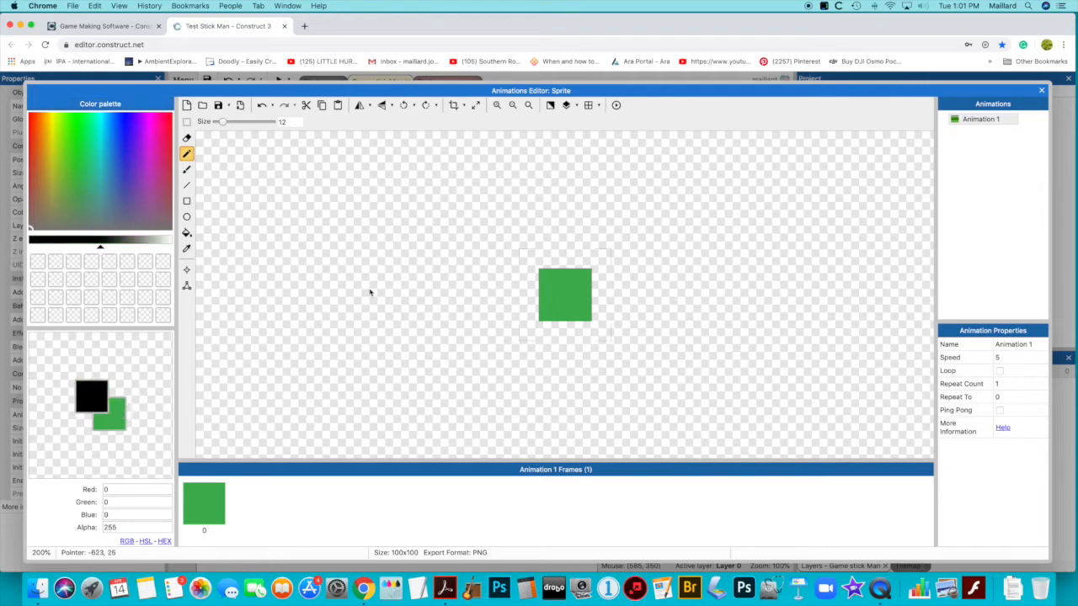
pyautogui.click(579, 292)
pyautogui.moveTo(587, 272); pyautogui.dragTo(540, 318)
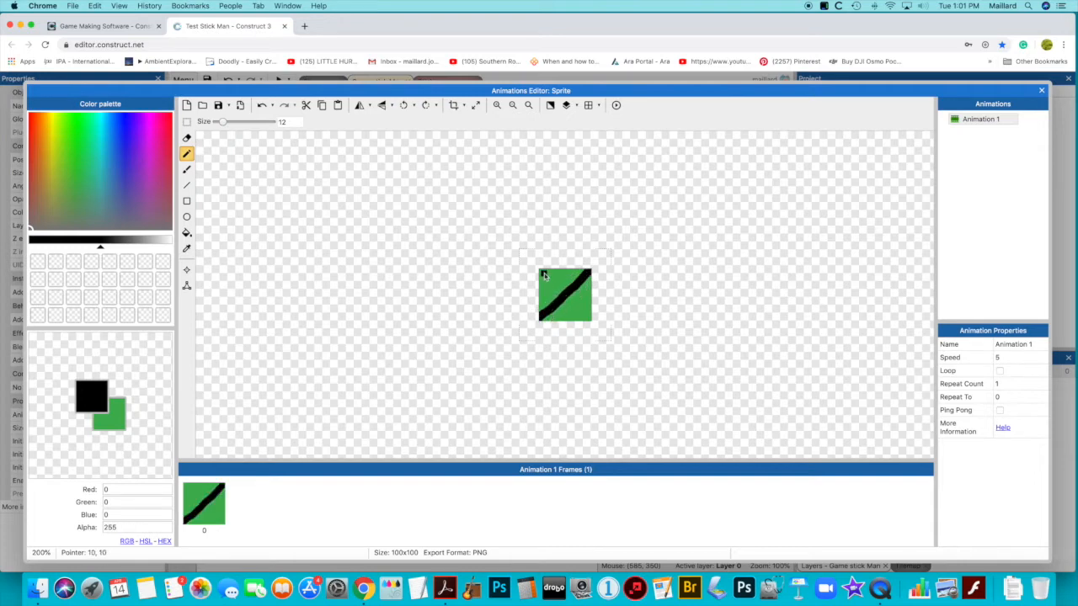
pyautogui.moveTo(541, 272); pyautogui.dragTo(589, 319)
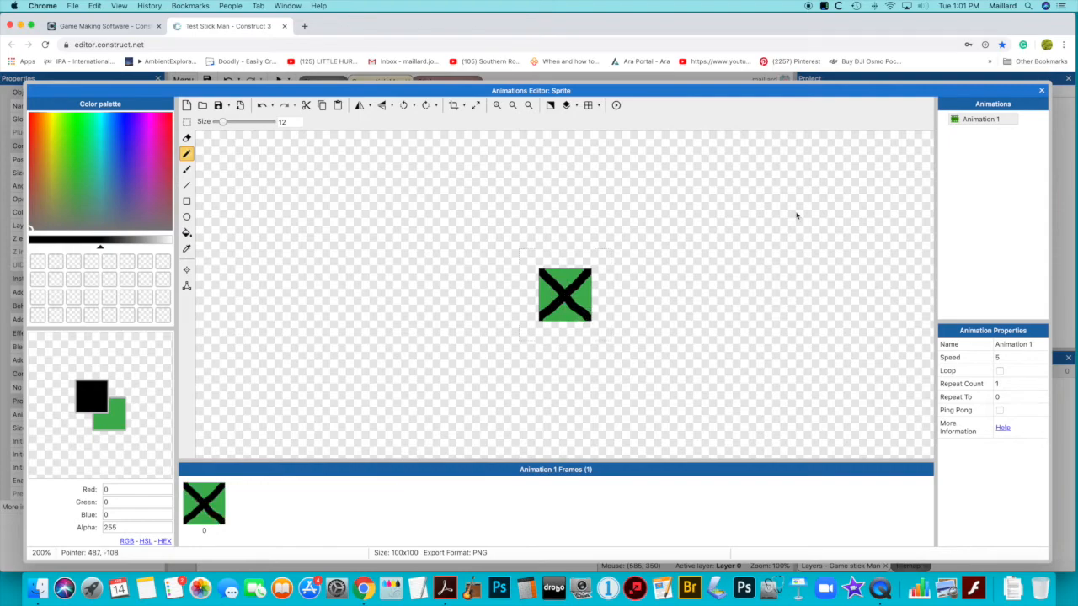
pyautogui.click(1042, 91)
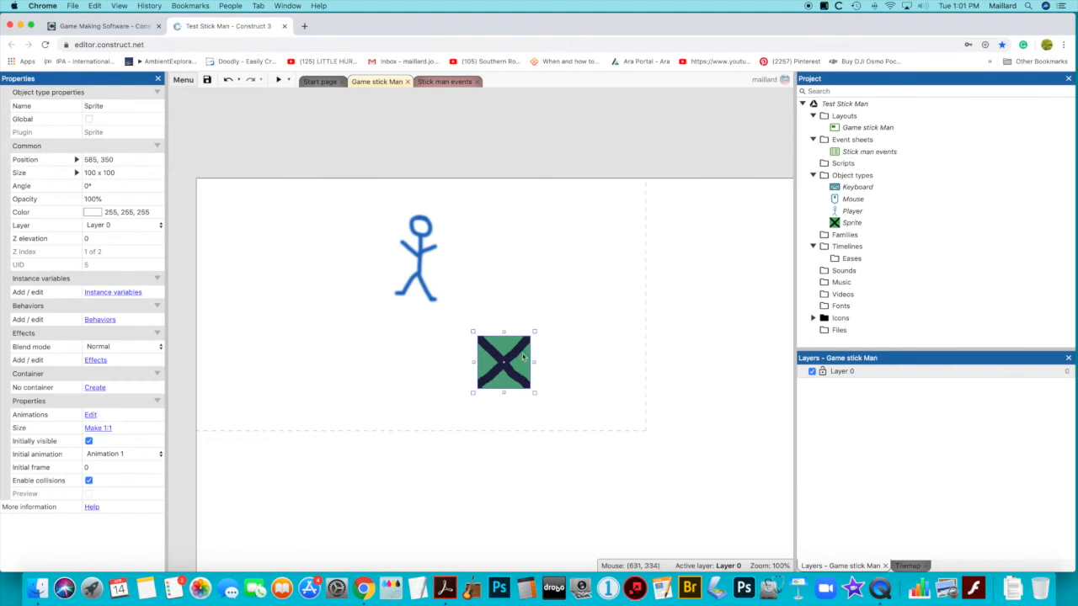
# Step: Shrink the green X sprite to about 51 x 35 and place it below the stick man at about 251.5, 320
pyautogui.moveTo(506, 358); pyautogui.dragTo(329, 342)
pyautogui.moveTo(342, 346)
pyautogui.mouseDown()
pyautogui.moveTo(481, 345)
pyautogui.moveTo(489, 312)
pyautogui.moveTo(488, 349)
pyautogui.moveTo(349, 345)
pyautogui.moveTo(338, 354)
pyautogui.mouseUp()
# Step: Clone the green X sprite's object type and place the clone beside it at about 371, 340
pyautogui.rightClick(337, 352)
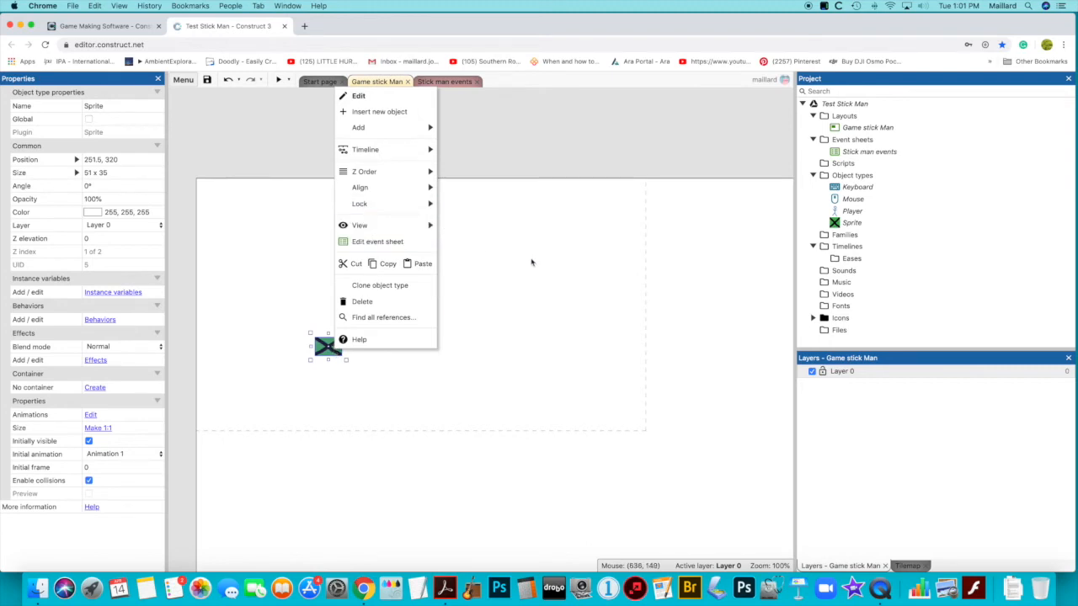
pyautogui.click(383, 284)
pyautogui.click(390, 358)
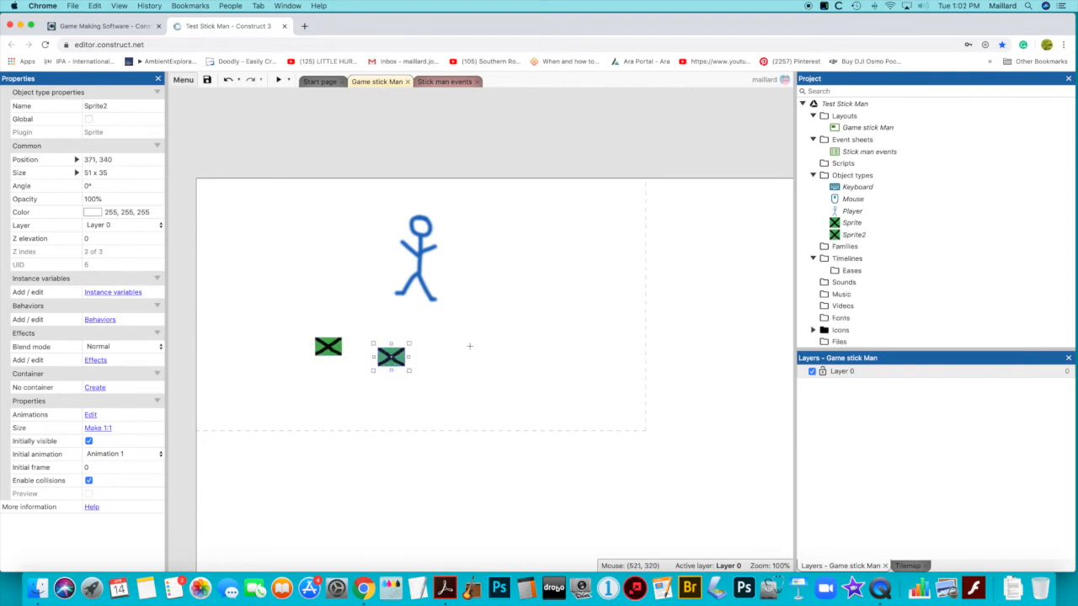
# Step: Paste three more copies of the cloned green X sprite and line all five blocks up in a row below the stick man at about y 322
pyautogui.hotkey('ctrl', 'v')
pyautogui.hotkey('ctrl', 'v')
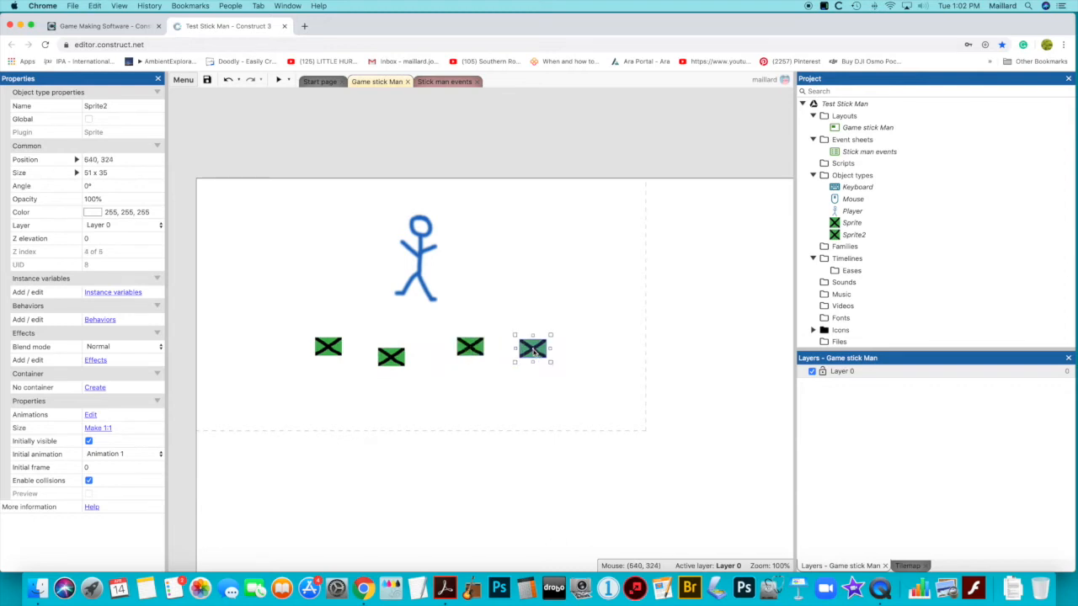
pyautogui.hotkey('ctrl', 'v')
pyautogui.moveTo(392, 357); pyautogui.dragTo(365, 347)
pyautogui.moveTo(470, 349); pyautogui.dragTo(396, 350)
pyautogui.moveTo(530, 350); pyautogui.dragTo(421, 349)
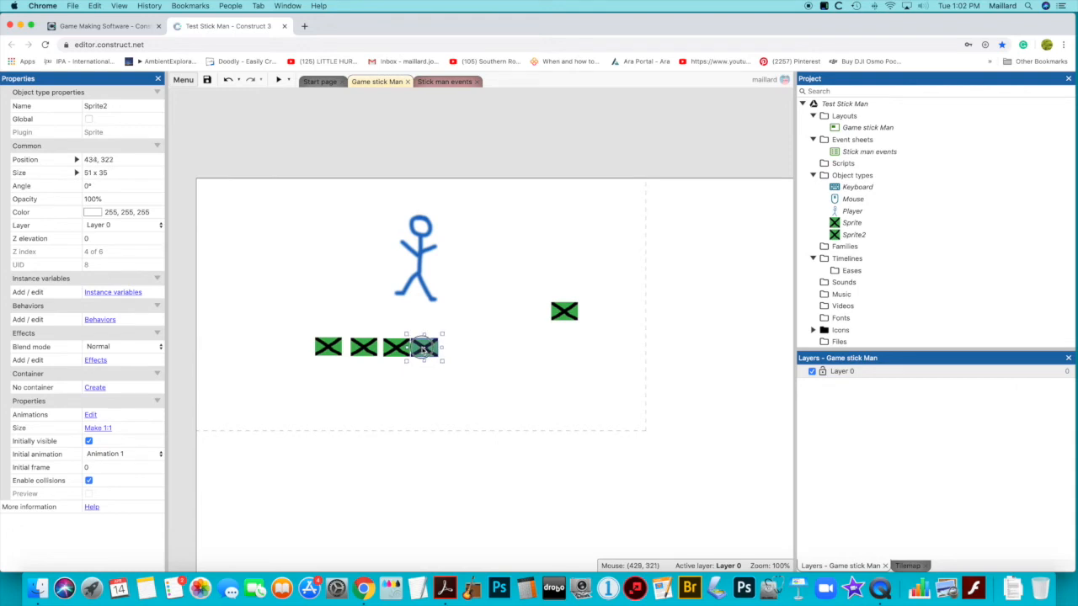
pyautogui.moveTo(567, 313); pyautogui.dragTo(454, 349)
pyautogui.moveTo(365, 352); pyautogui.dragTo(350, 353)
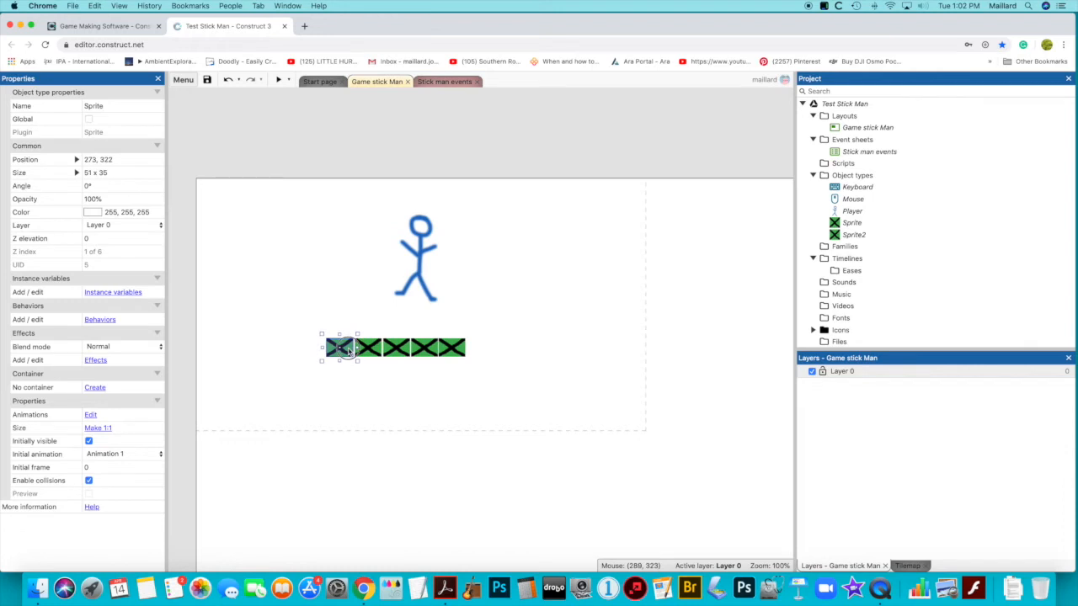
pyautogui.click(535, 329)
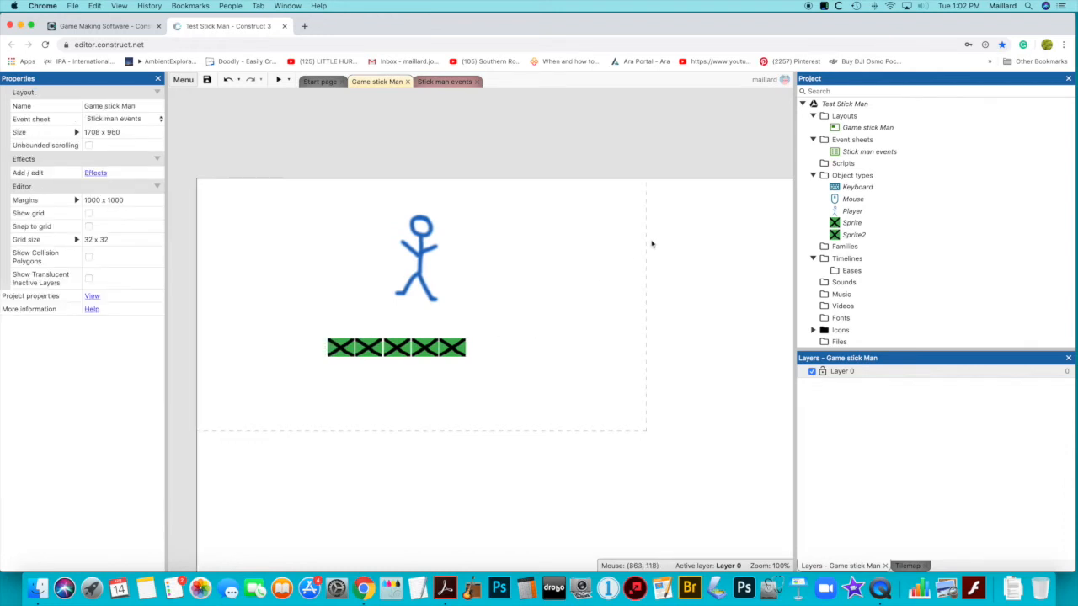
# Step: Rename the Sprite2 object type to clone
pyautogui.click(837, 237)
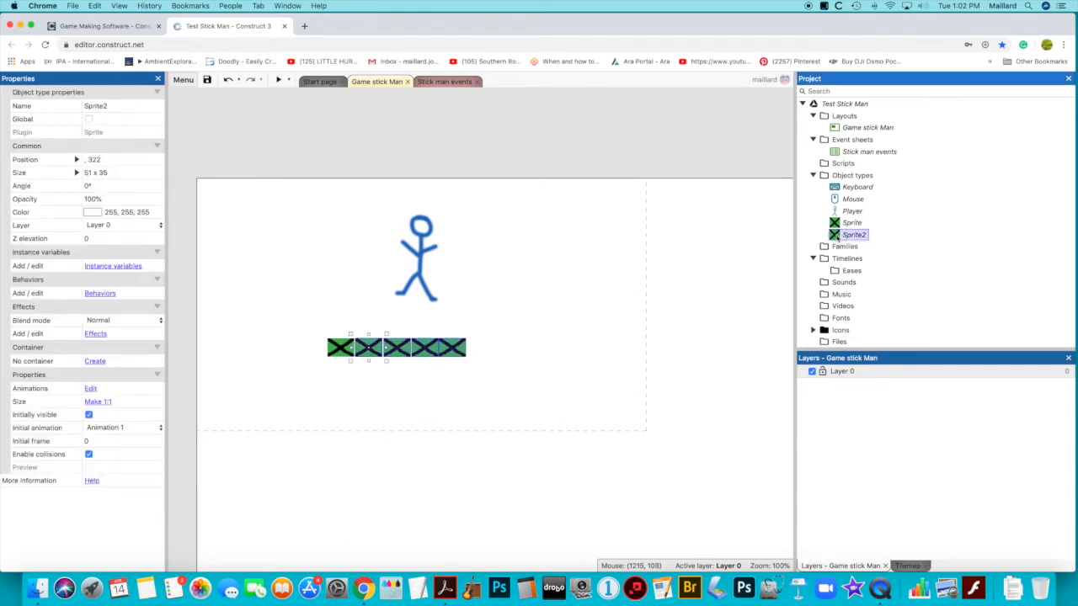
pyautogui.click(853, 235)
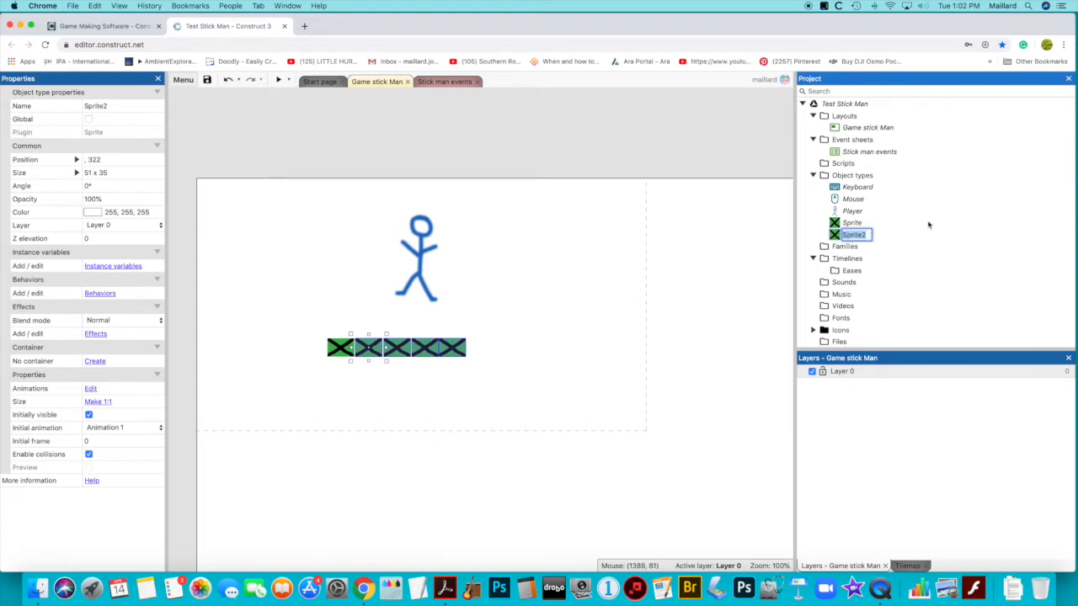
pyautogui.write('clone')
pyautogui.press('Return')
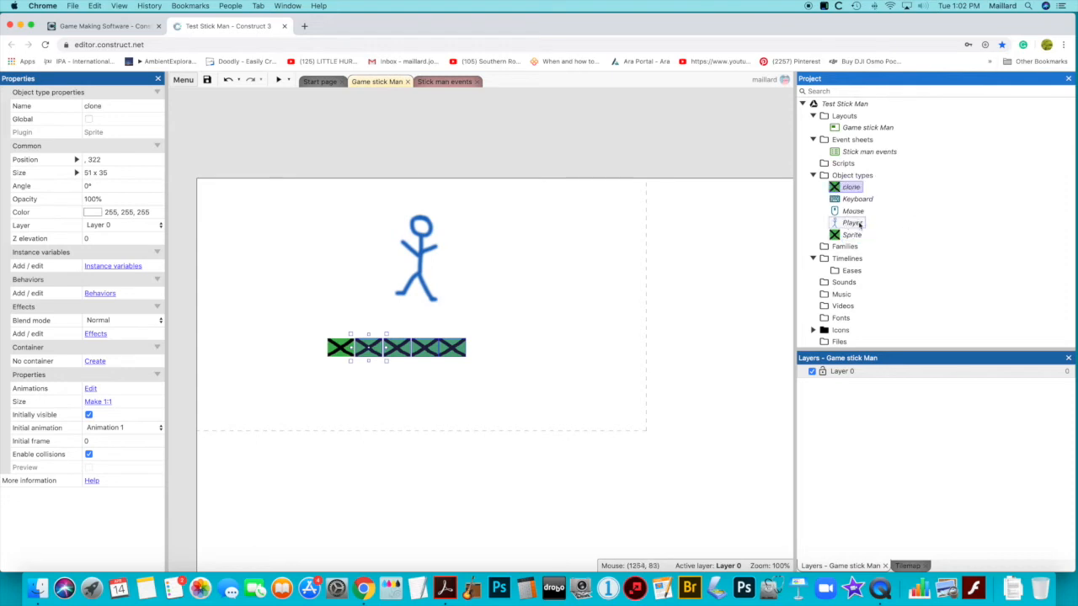
# Step: Rename the original green X object type, Sprite, to platformTile
pyautogui.click(852, 235)
pyautogui.click(855, 235)
pyautogui.write('pl')
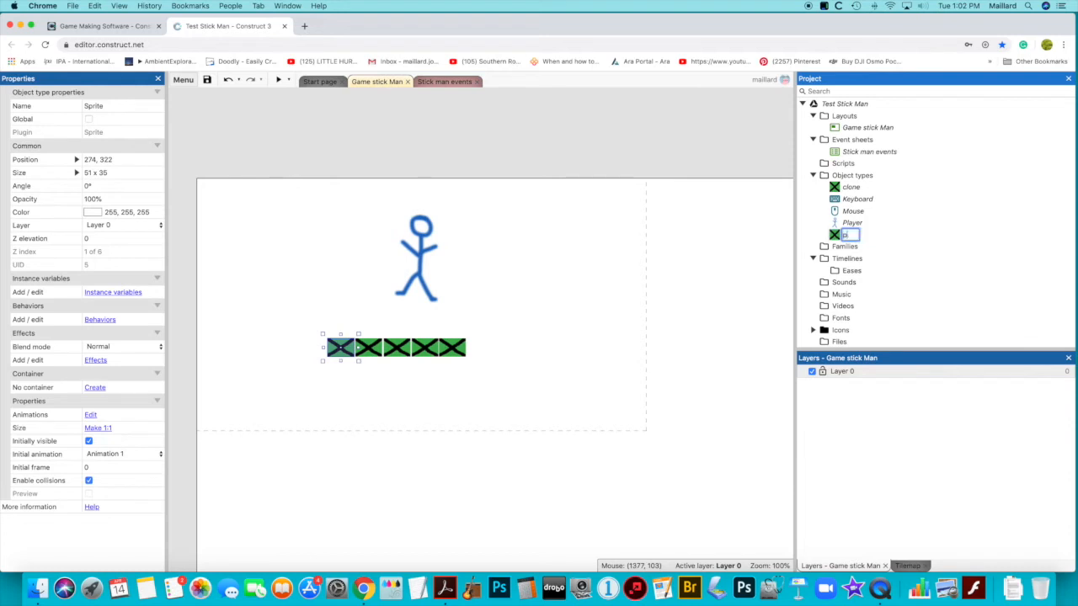
pyautogui.write('atfor')
pyautogui.write('m')
pyautogui.write(' tile')
pyautogui.press('Return')
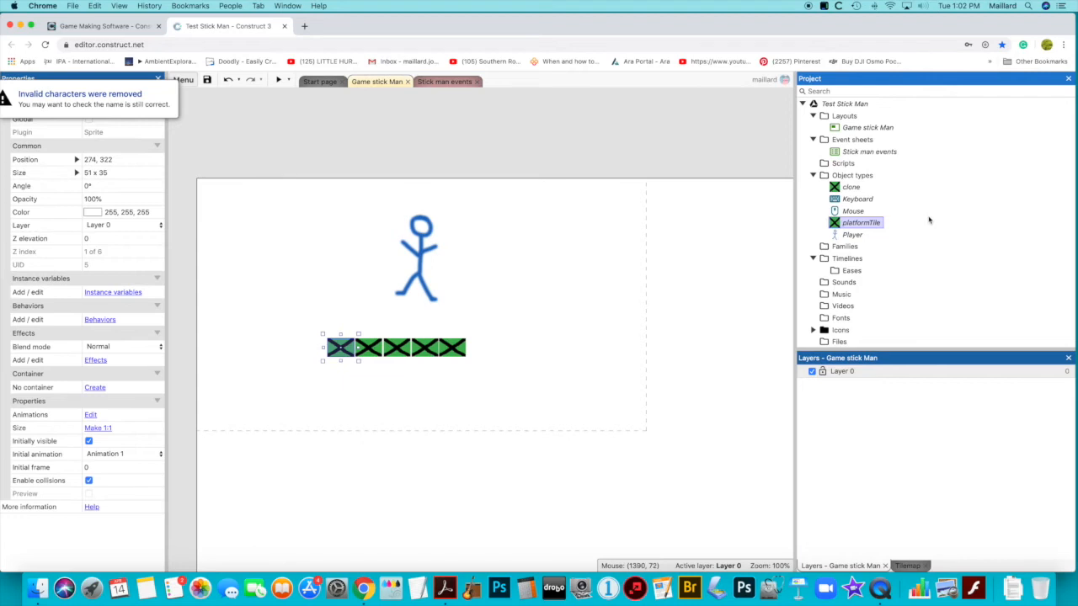
# Step: Delete all four clone instances from the layout, keeping only the original platformTile block
pyautogui.click(843, 191)
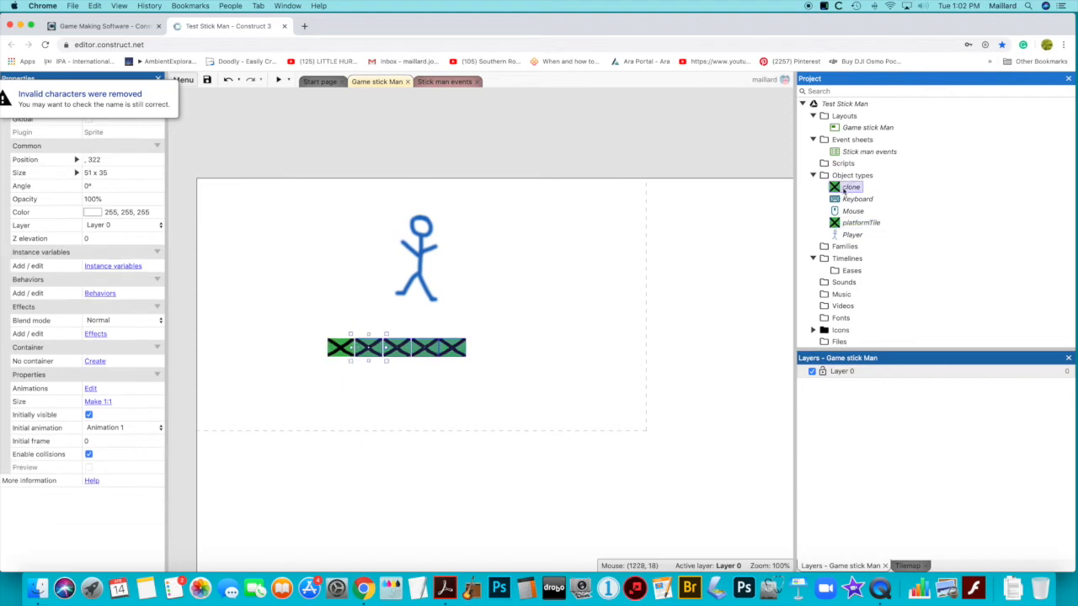
pyautogui.click(349, 360)
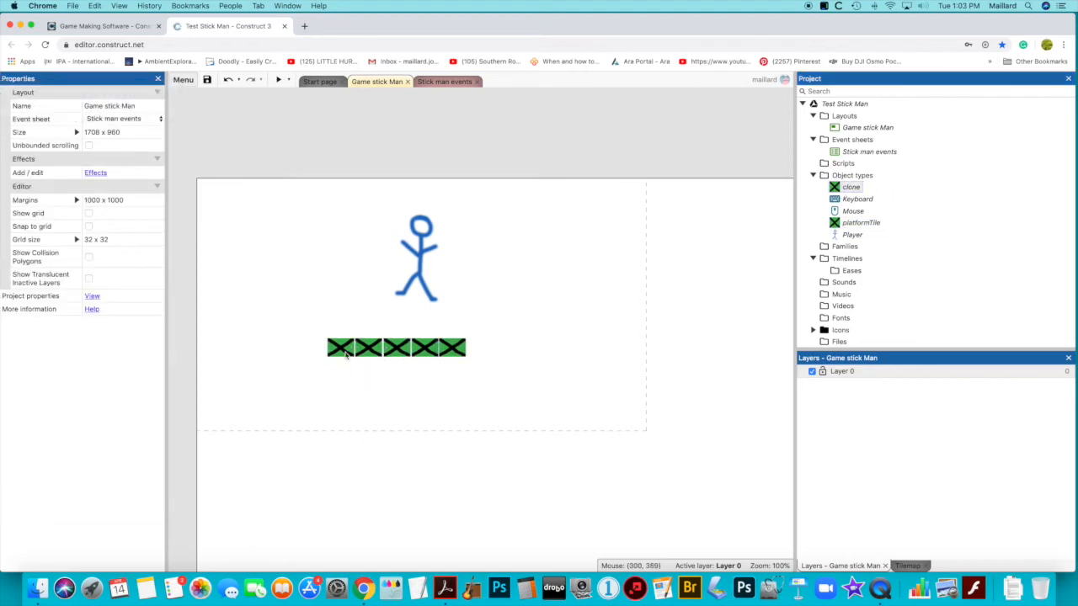
pyautogui.click(343, 351)
pyautogui.click(375, 352)
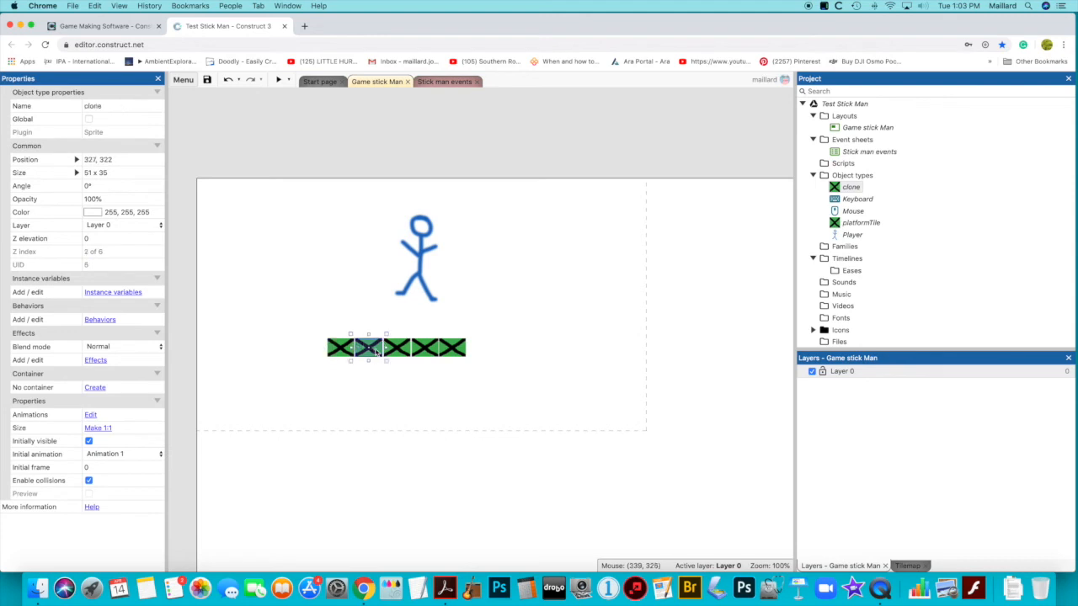
pyautogui.press('Delete')
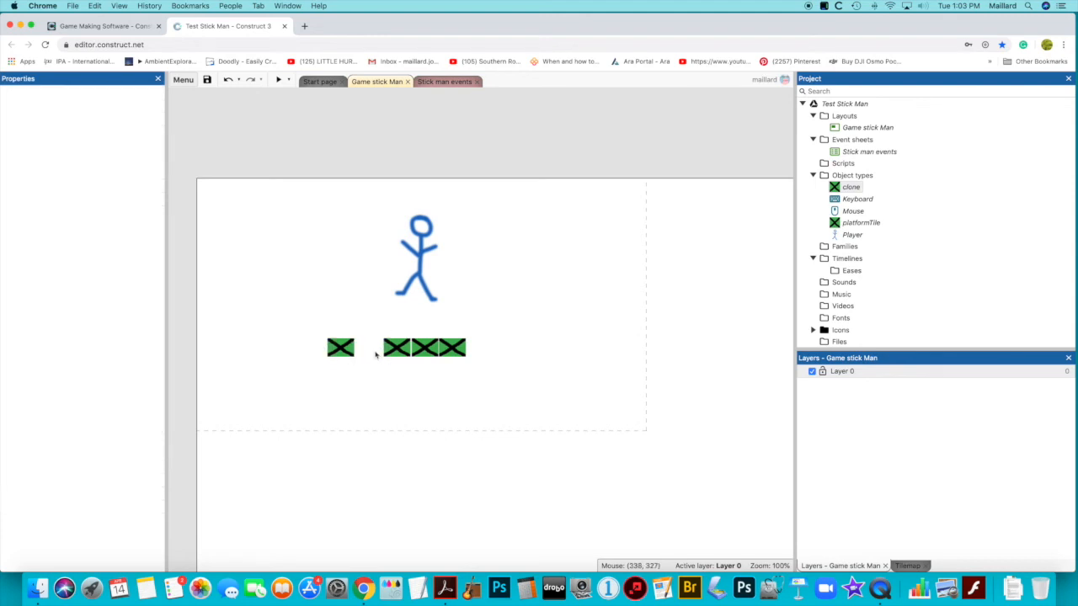
pyautogui.click(397, 351)
pyautogui.press('Delete')
pyautogui.click(425, 350)
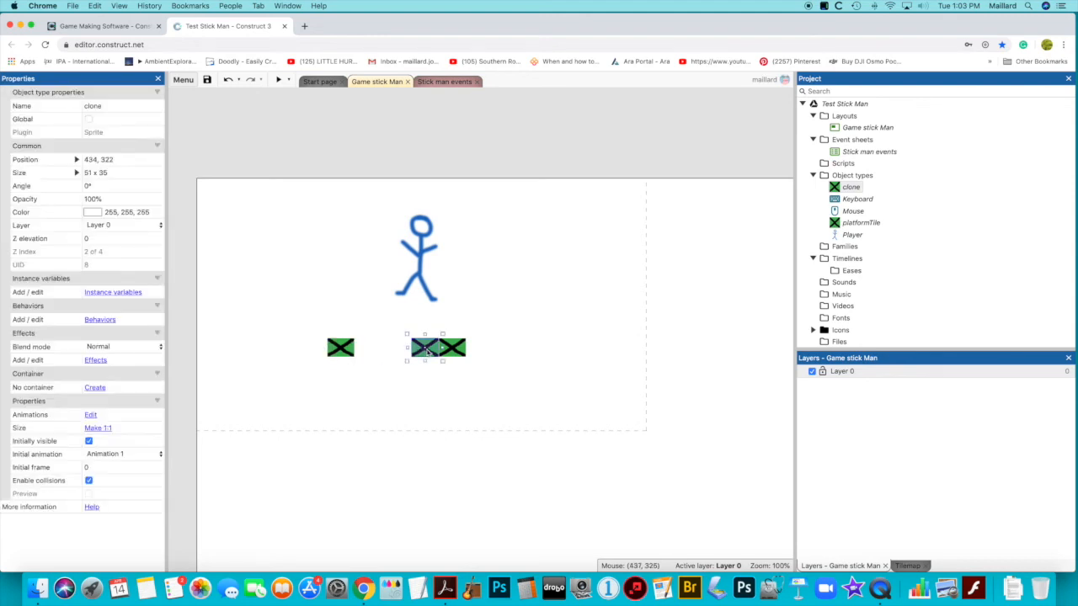
pyautogui.press('Delete')
pyautogui.click(448, 348)
pyautogui.press('Delete')
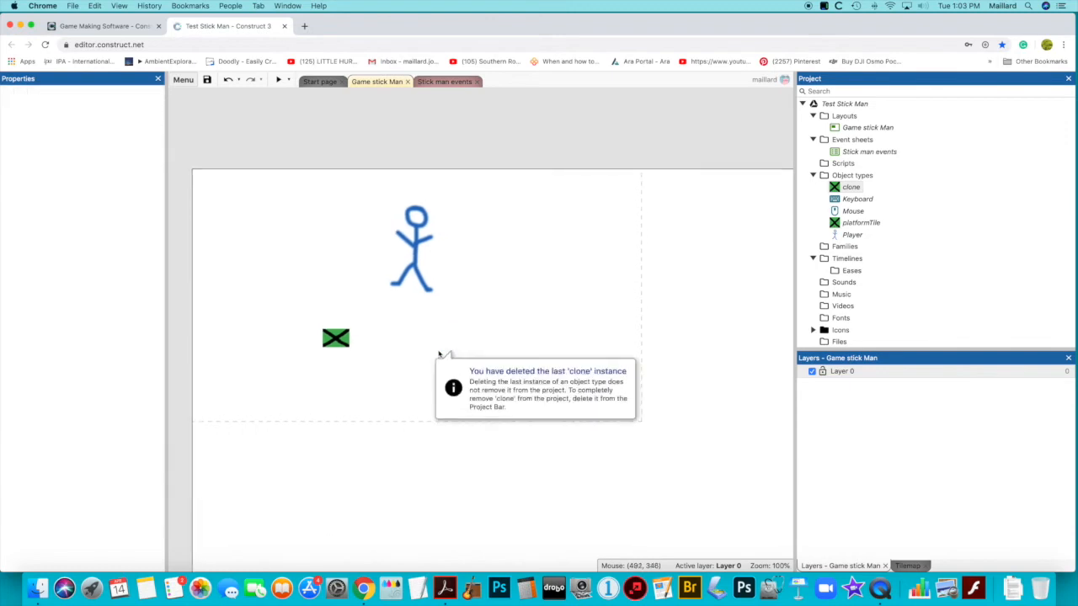
# Step: Paste four copies of the platformTile block and line them up edge to edge beside it, the last at about 484, 326
pyautogui.click(345, 342)
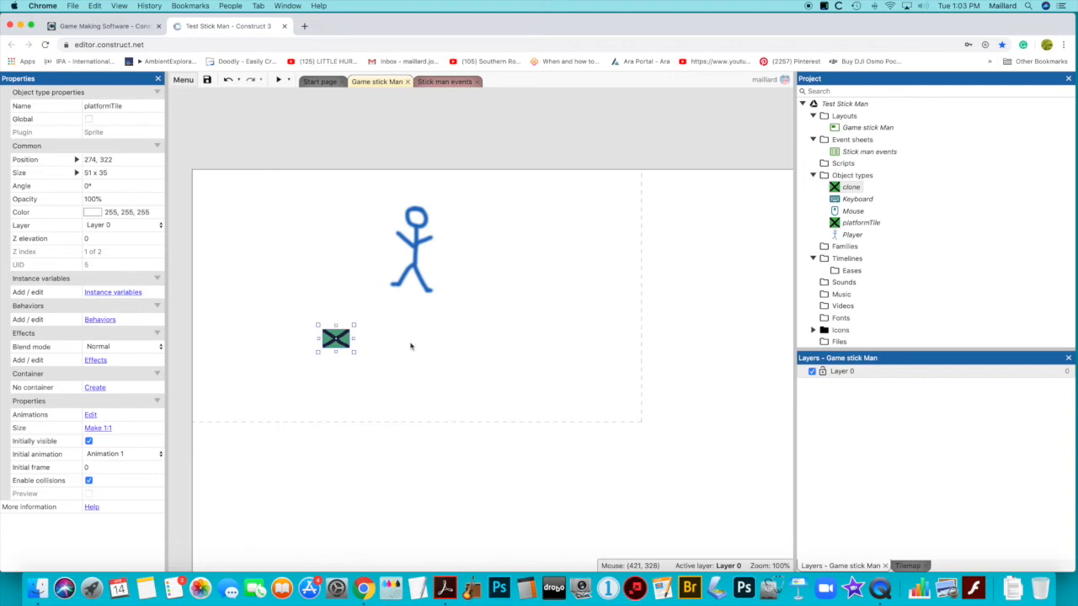
pyautogui.hotkey('ctrl', 'v')
pyautogui.hotkey('ctrl', 'v')
pyautogui.hotkey('ctrl', 'v')
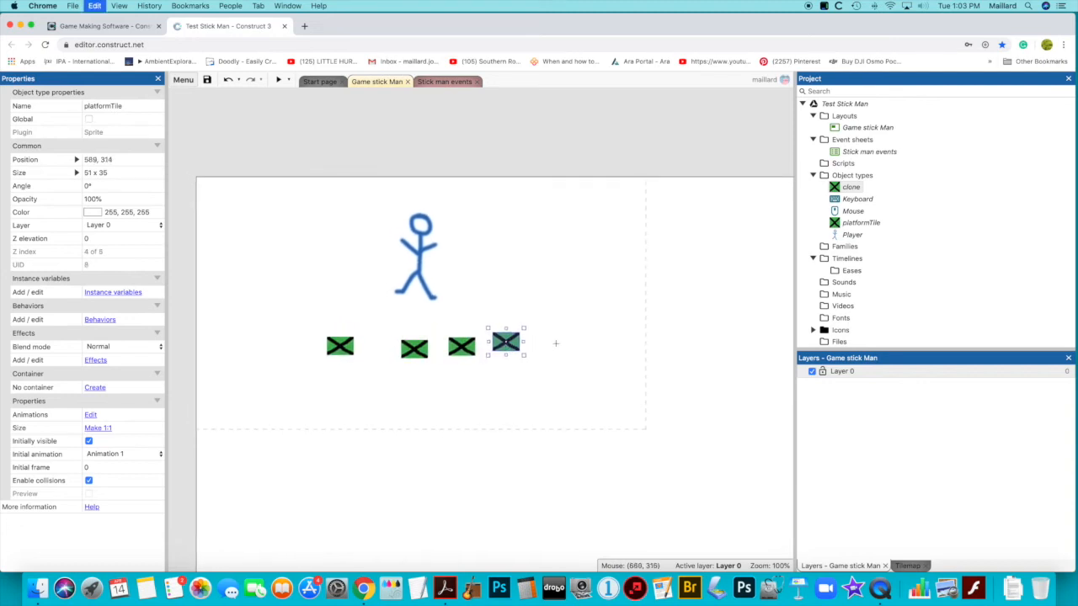
pyautogui.hotkey('ctrl', 'v')
pyautogui.moveTo(419, 352); pyautogui.dragTo(373, 352)
pyautogui.moveTo(466, 350); pyautogui.dragTo(400, 347)
pyautogui.moveTo(508, 346); pyautogui.dragTo(426, 347)
pyautogui.moveTo(556, 346); pyautogui.dragTo(447, 351)
pyautogui.click(516, 354)
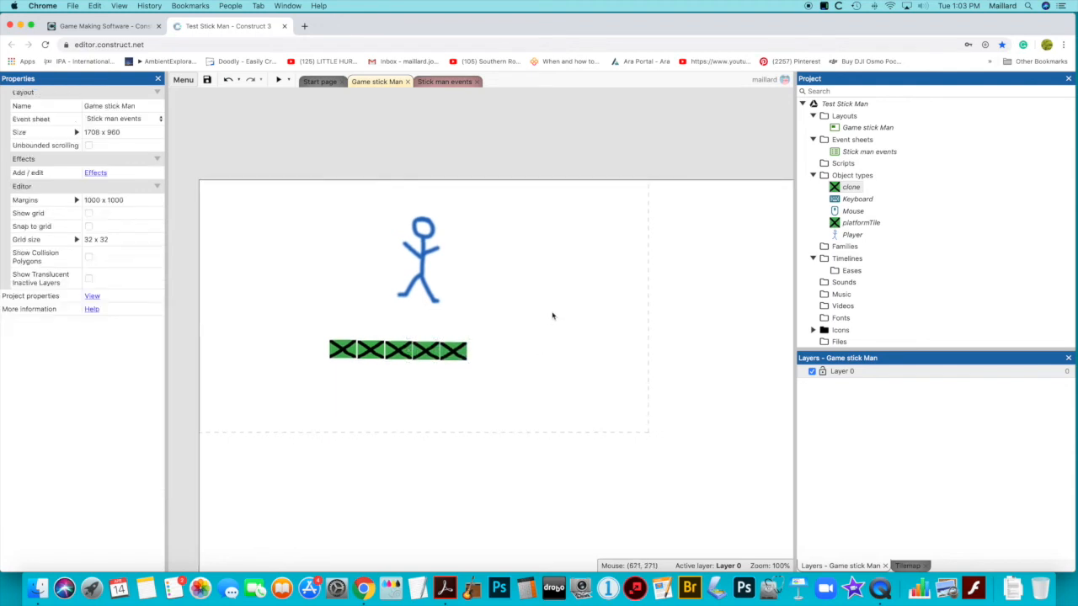
# Step: Add the Solid behavior to the platformTile object
pyautogui.hscroll(1, 540, 321)
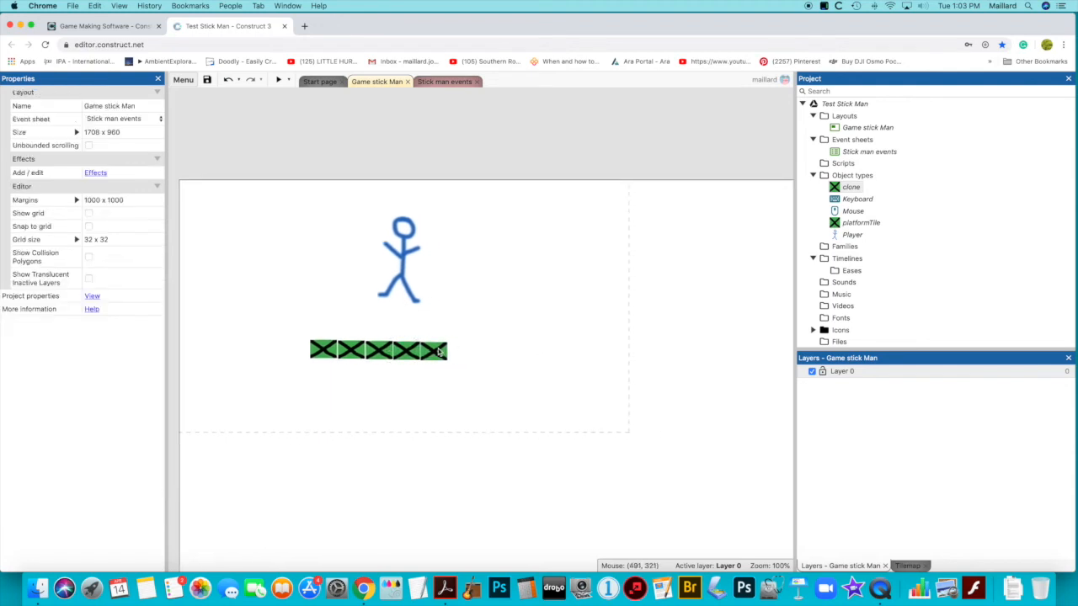
pyautogui.click(438, 352)
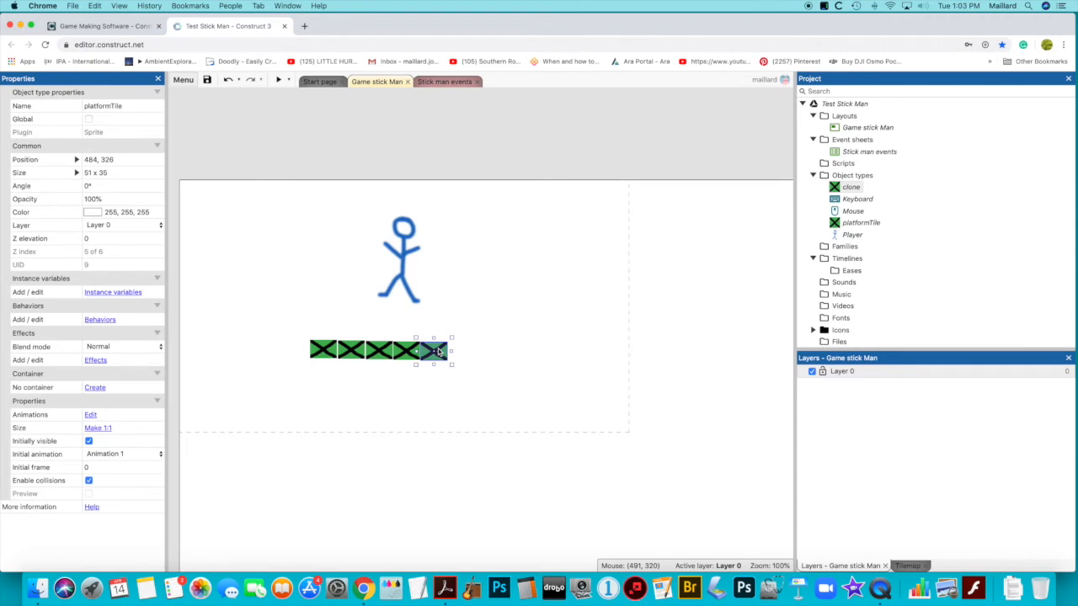
pyautogui.rightClick(438, 352)
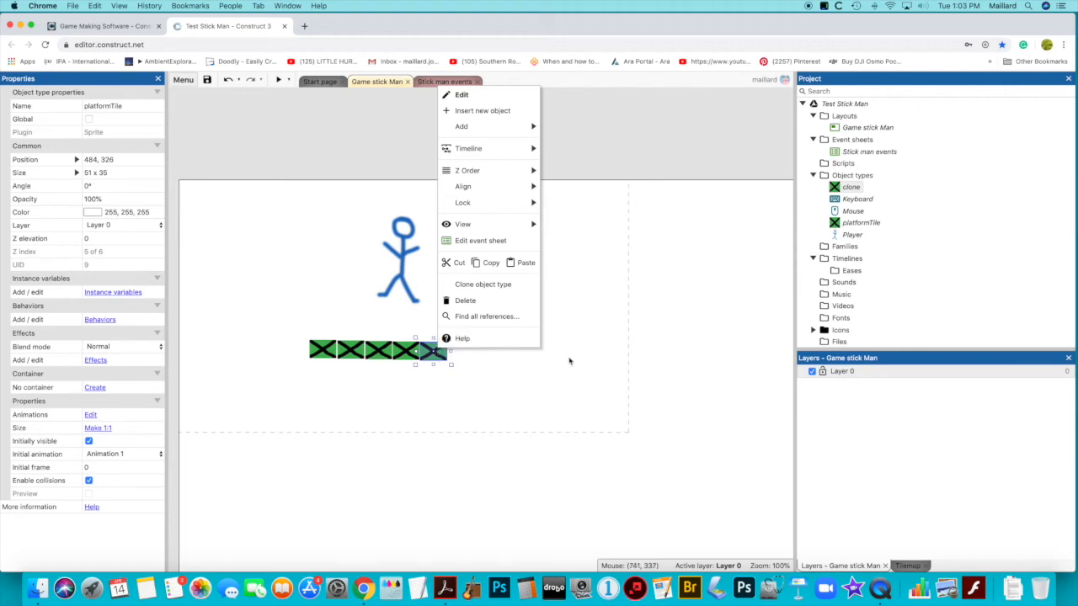
pyautogui.hscroll(1, 590, 226)
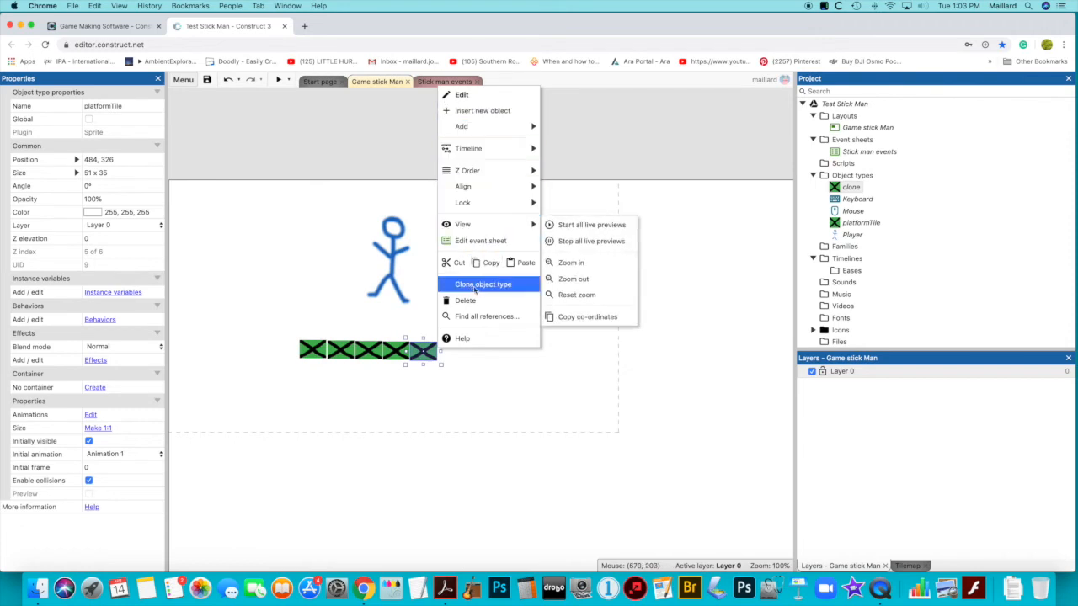
pyautogui.moveTo(492, 187)
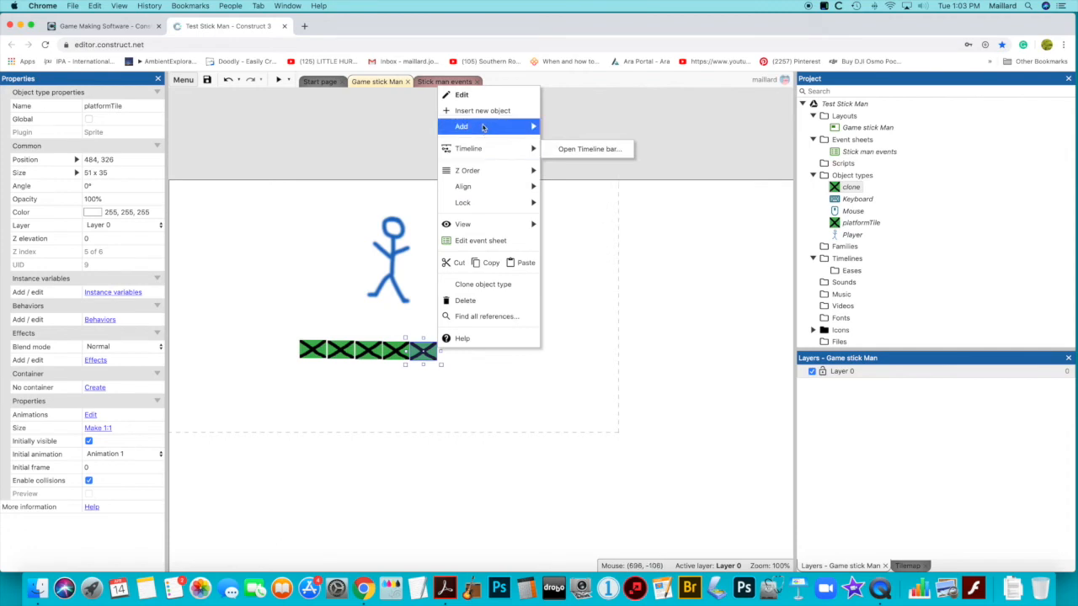
pyautogui.moveTo(483, 127)
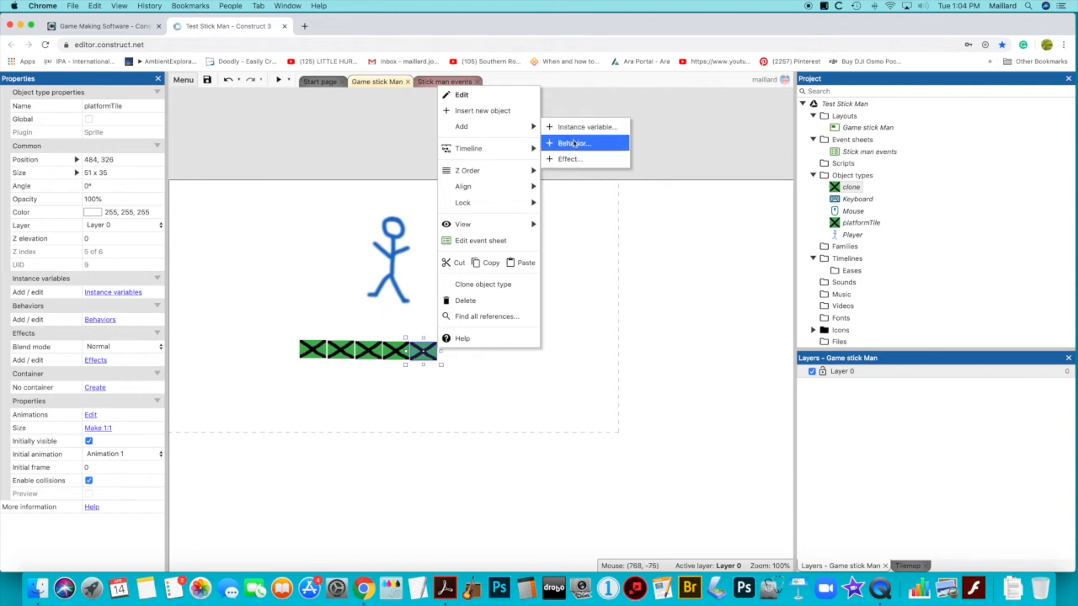
pyautogui.click(573, 145)
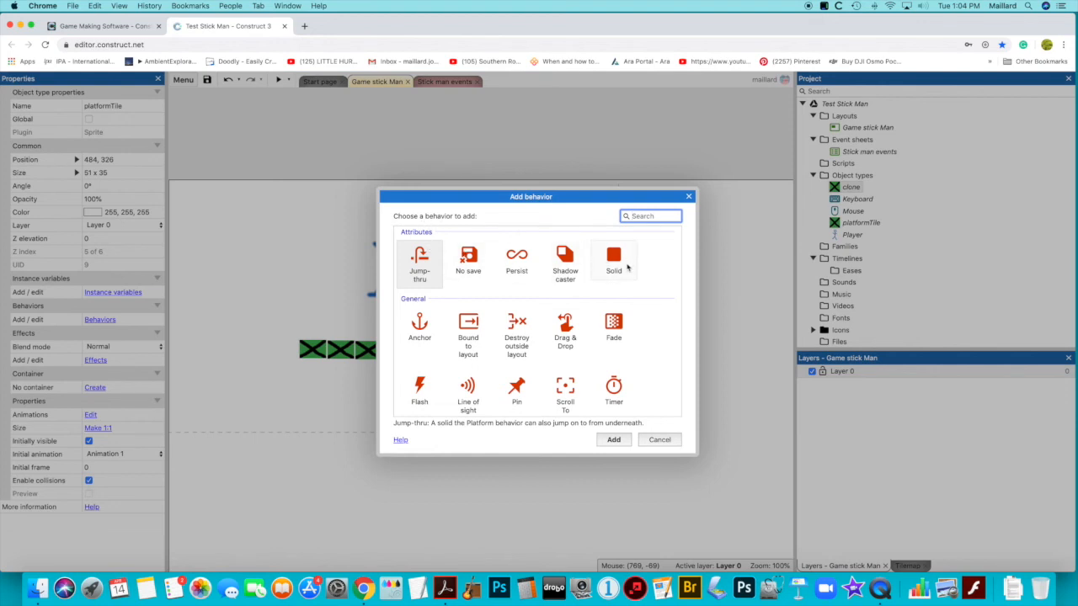
pyautogui.scroll(-2, 653, 268)
pyautogui.scroll(2, 651, 267)
pyautogui.scroll(-5, 651, 267)
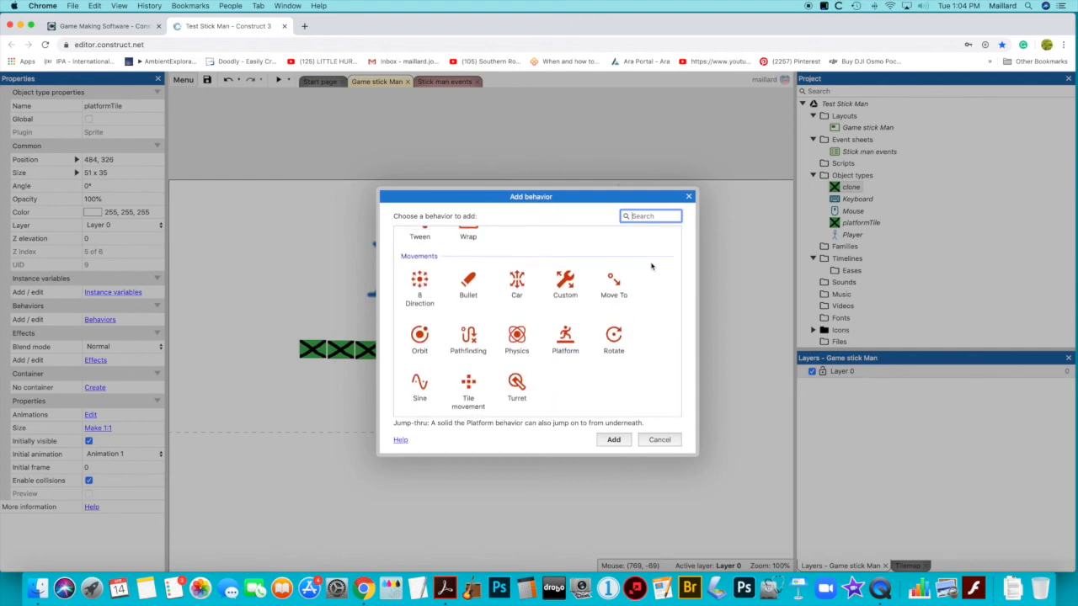
pyautogui.scroll(5, 651, 267)
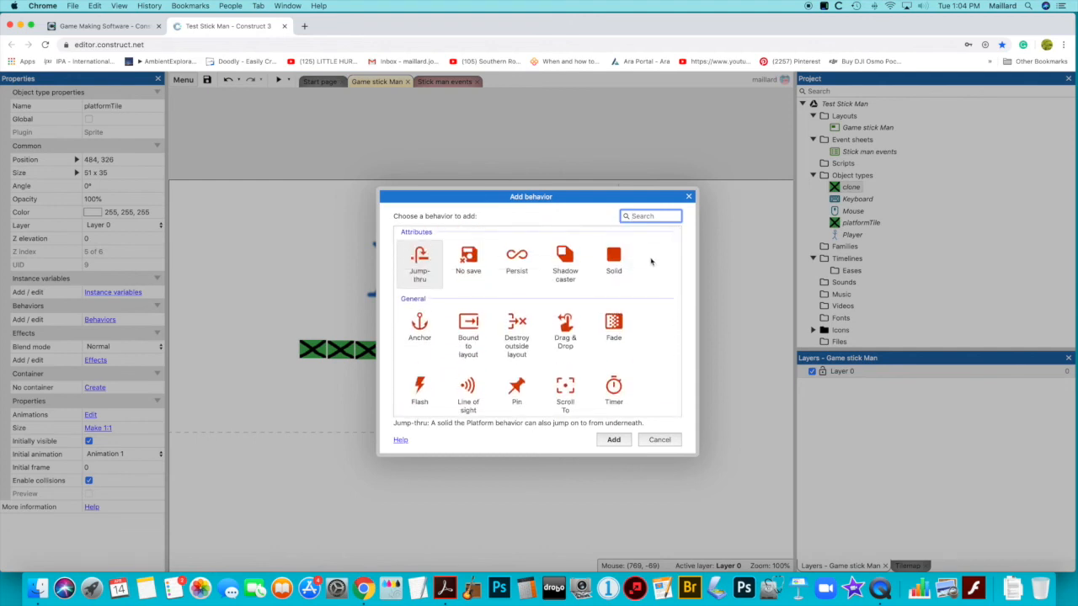
pyautogui.click(611, 261)
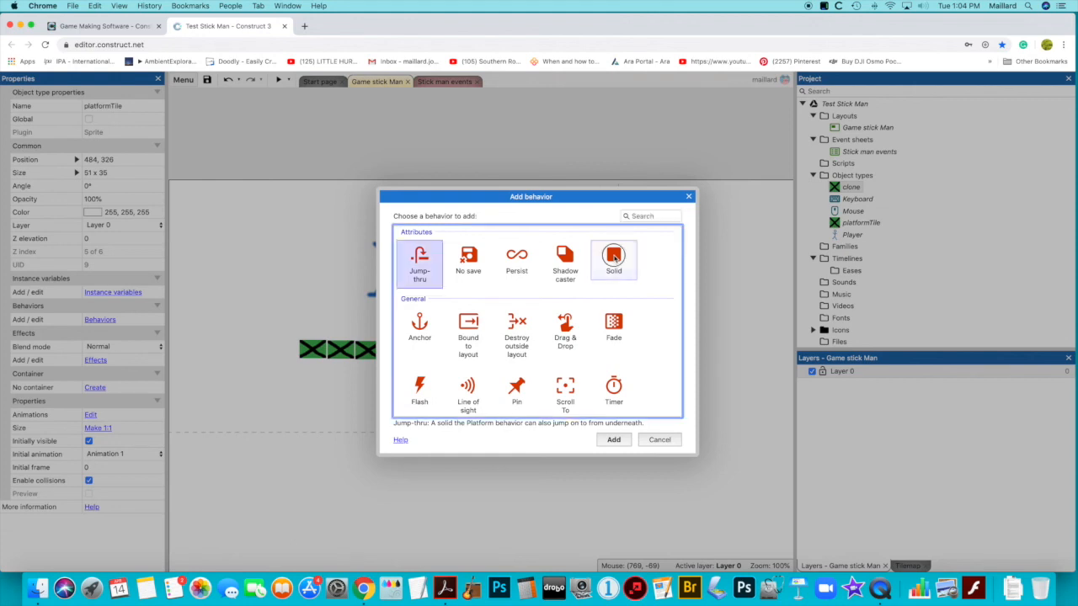
pyautogui.click(614, 439)
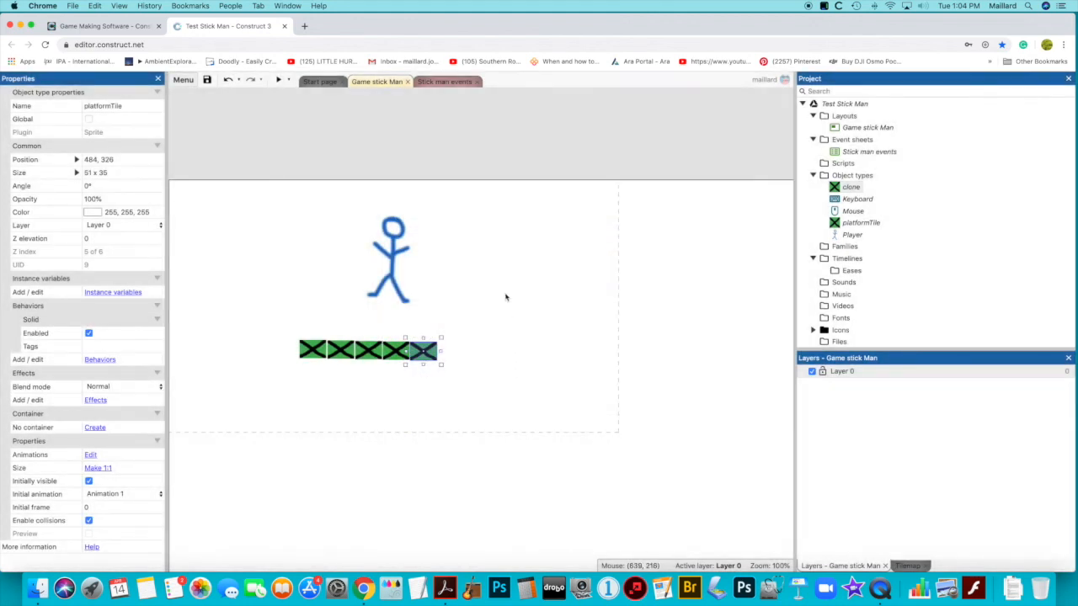
# Step: Add the Platform movement behavior to the stick man Player sprite
pyautogui.click(392, 258)
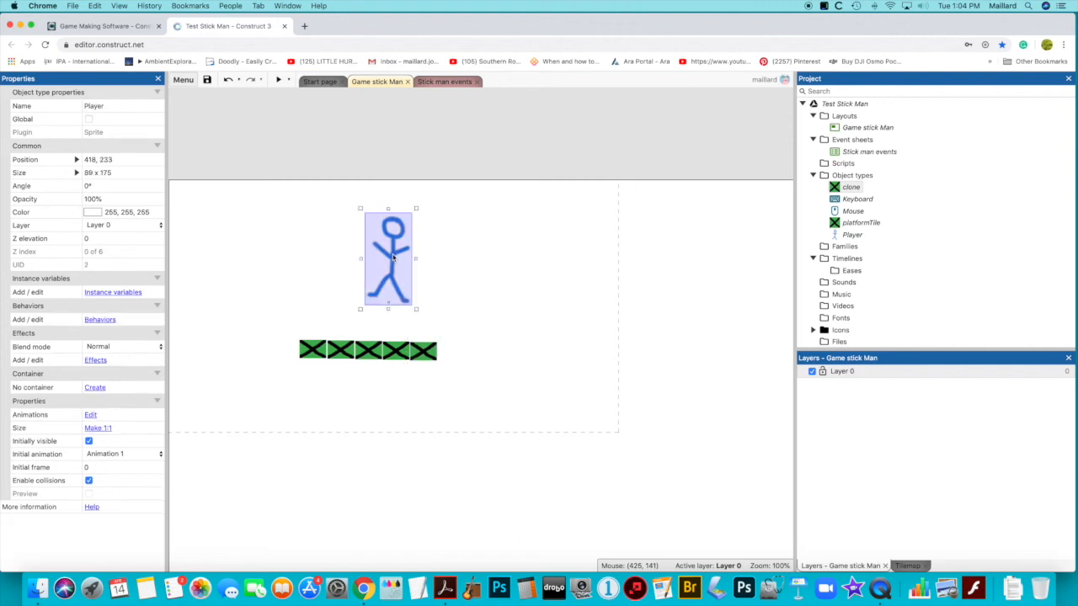
pyautogui.rightClick(393, 258)
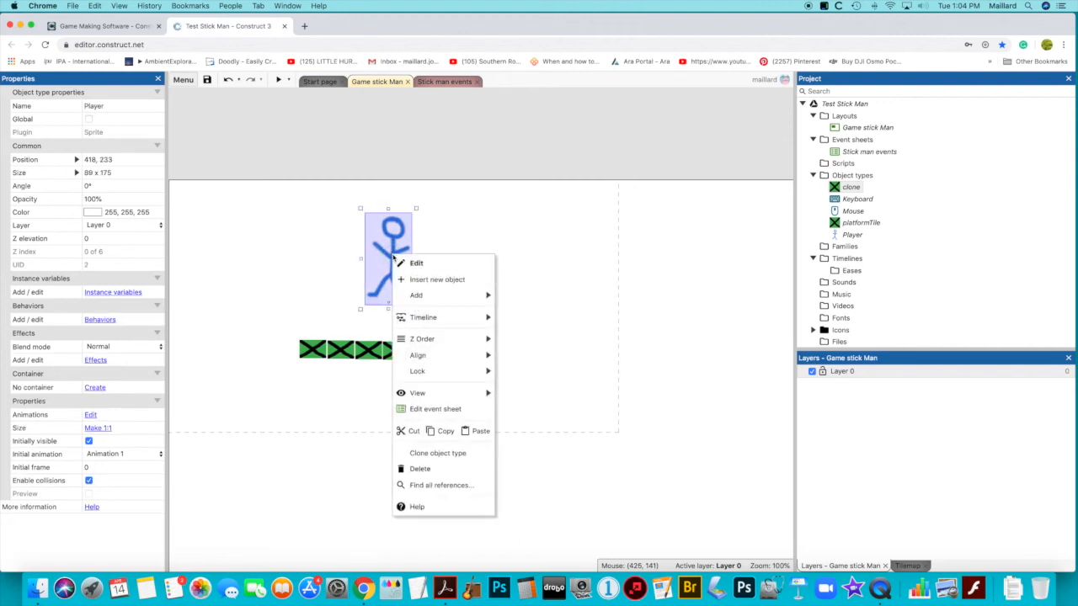
pyautogui.moveTo(418, 295)
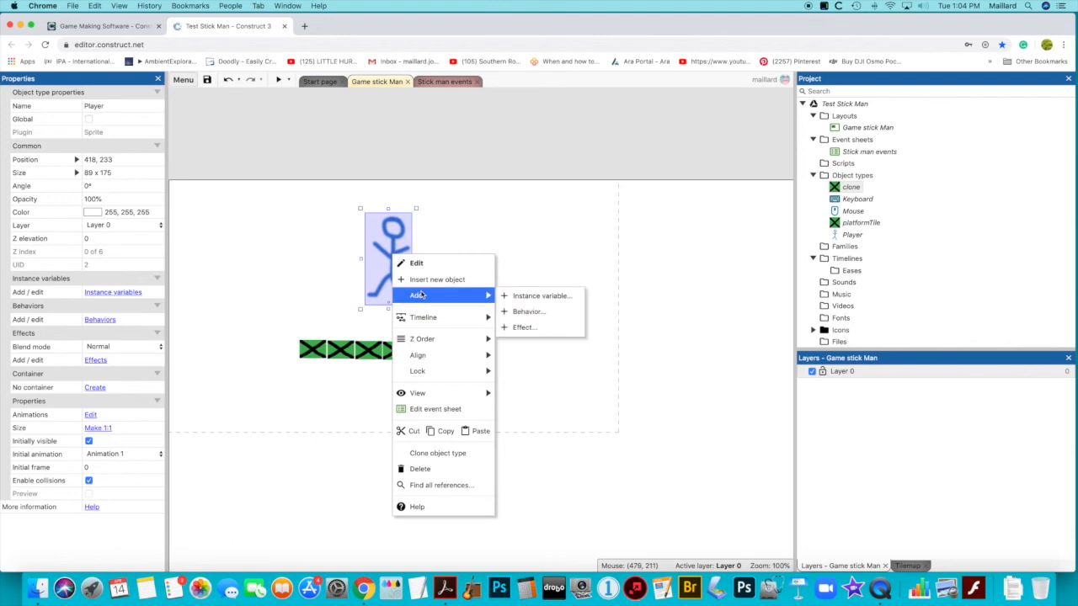
pyautogui.click(535, 315)
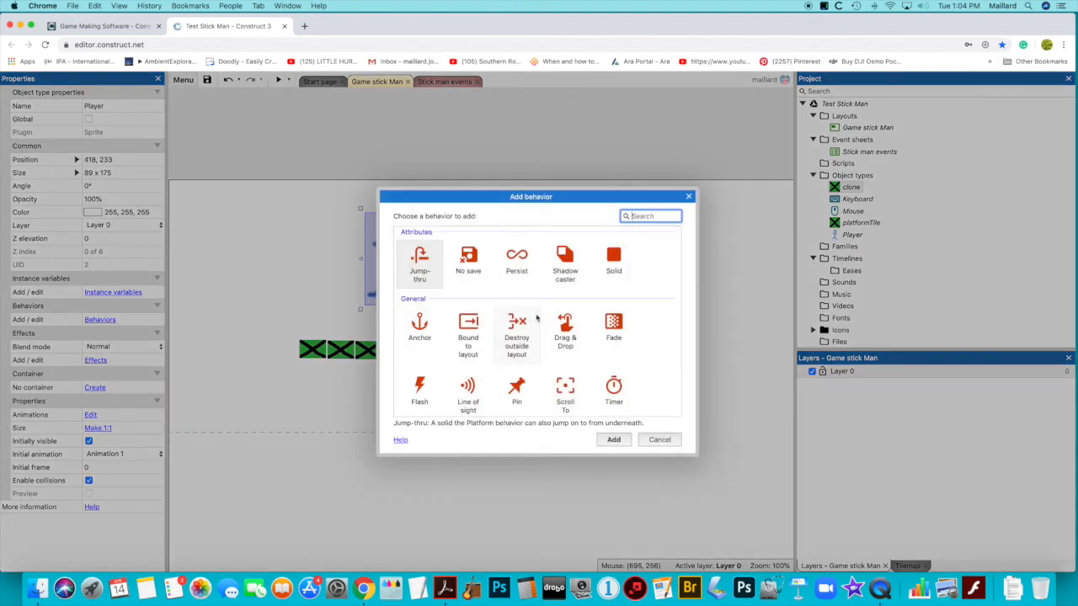
pyautogui.scroll(-3, 536, 317)
pyautogui.scroll(-4, 538, 293)
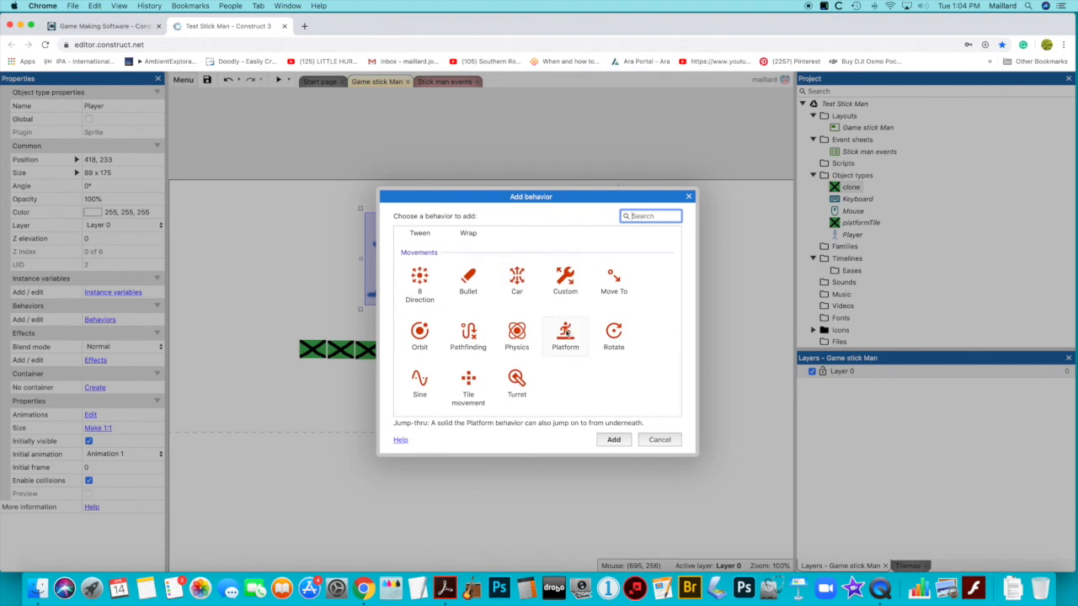
pyautogui.click(567, 333)
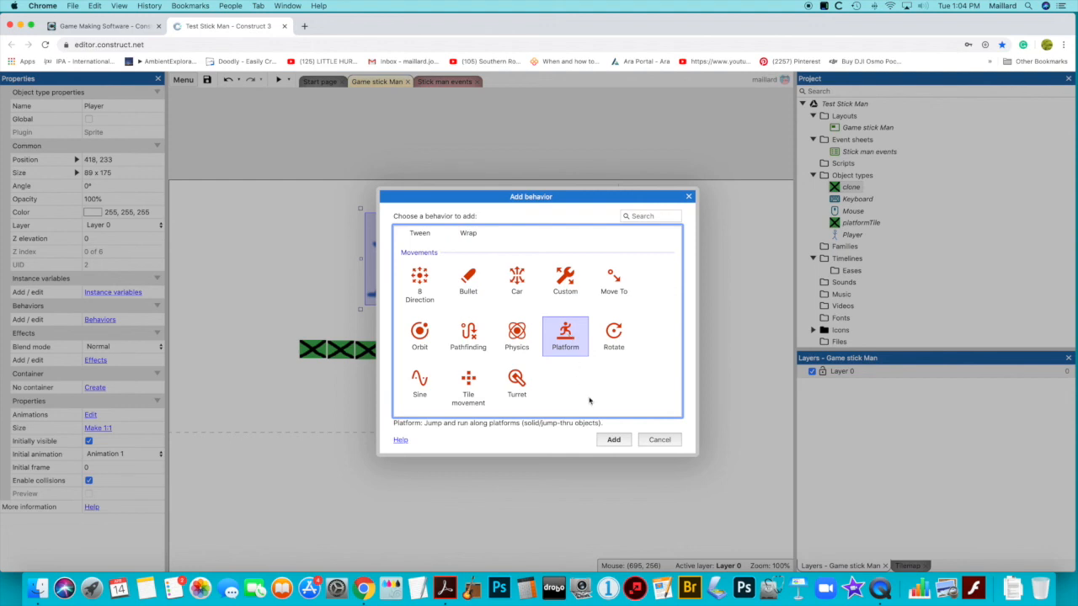
pyautogui.click(614, 440)
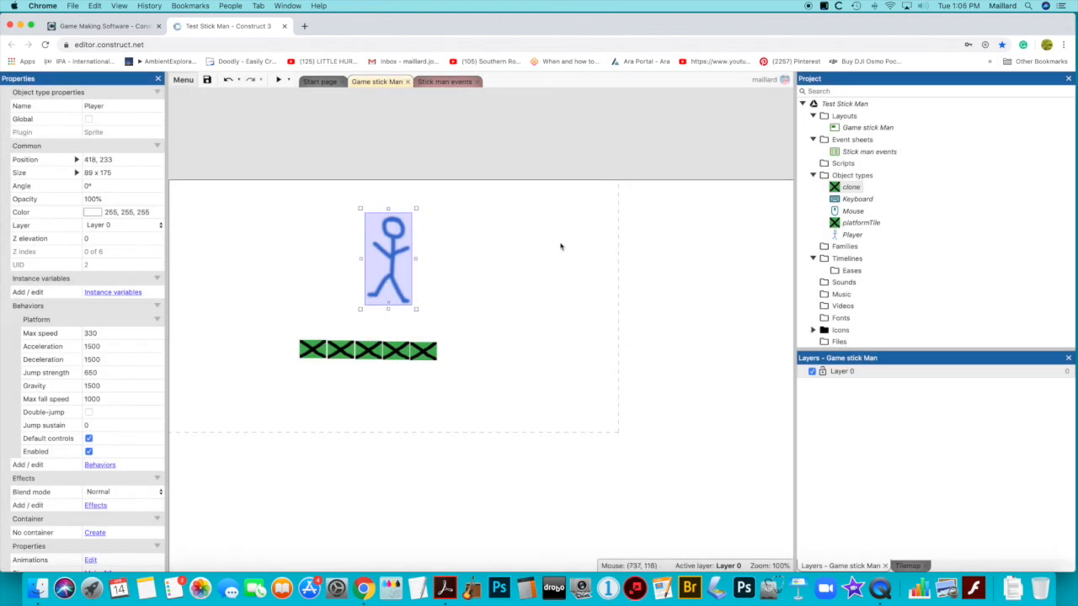
# Step: Save the Test Stick Man project to its existing Google Drive file
pyautogui.click(72, 6)
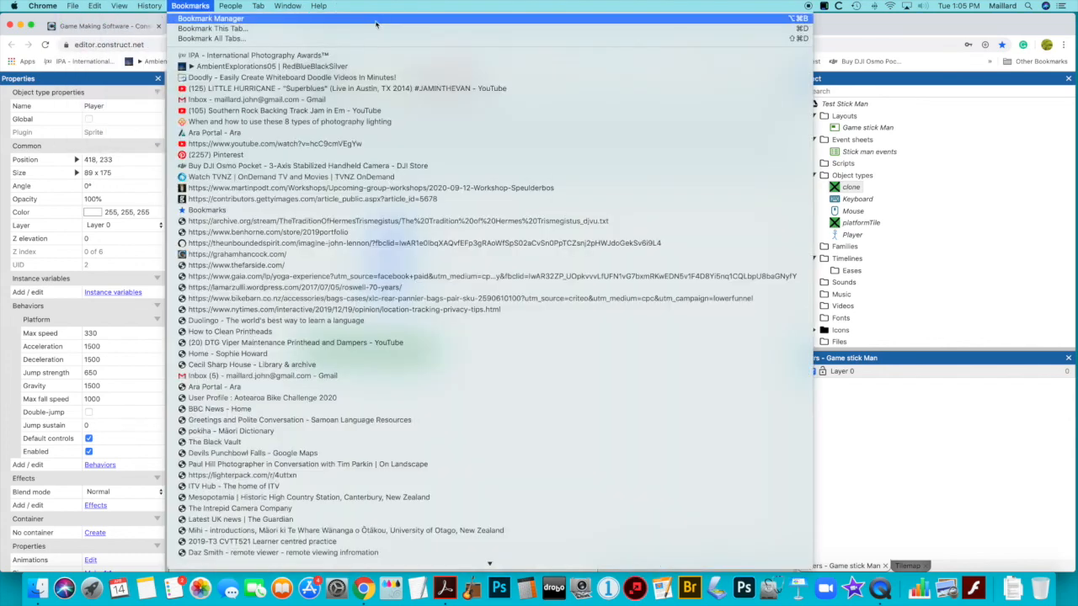
pyautogui.click(858, 411)
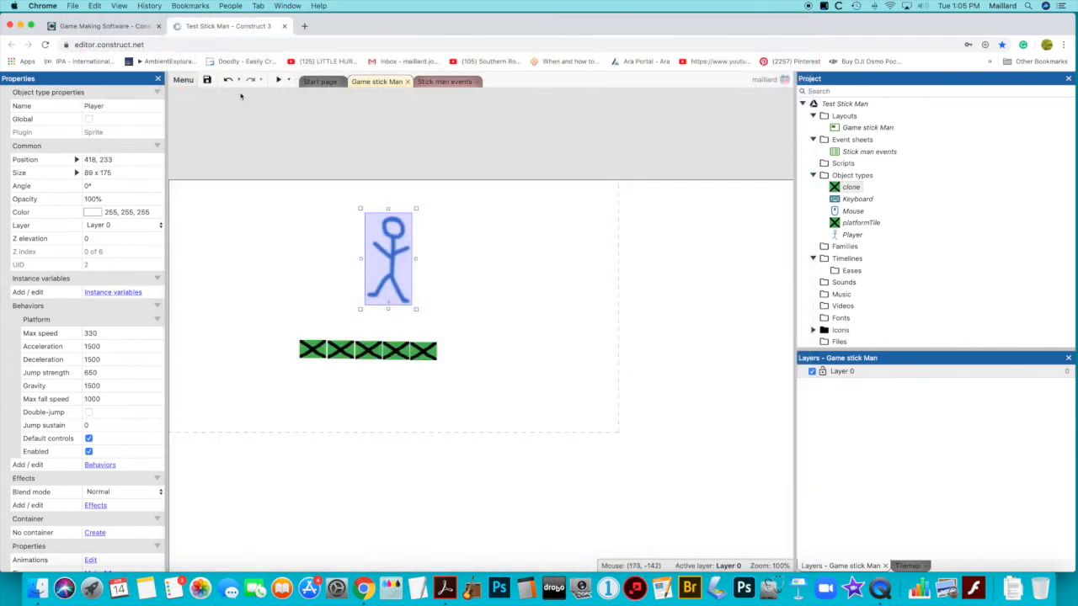
pyautogui.click(208, 81)
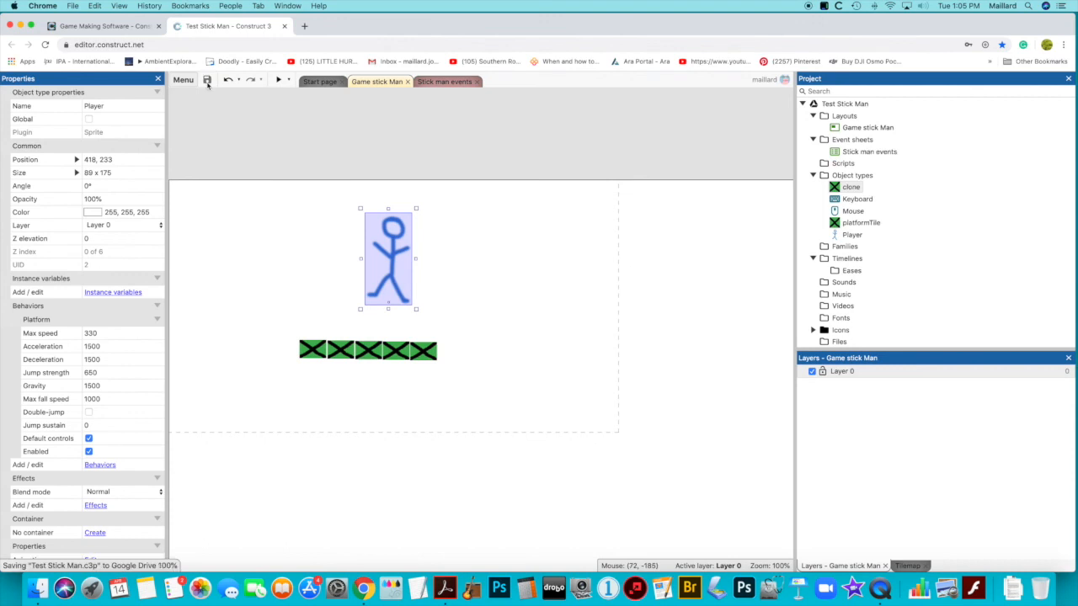
# Step: Preview the layout, test the stick man jumping and walking both ways on the platform blocks, and close the preview
pyautogui.click(278, 81)
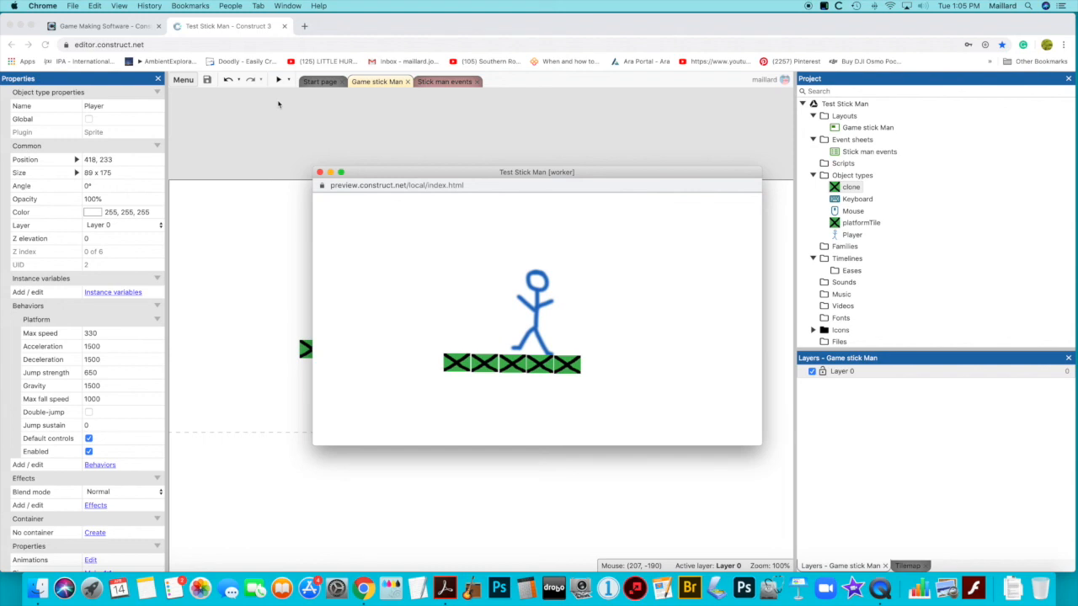
pyautogui.press('Up')
pyautogui.press('Up')
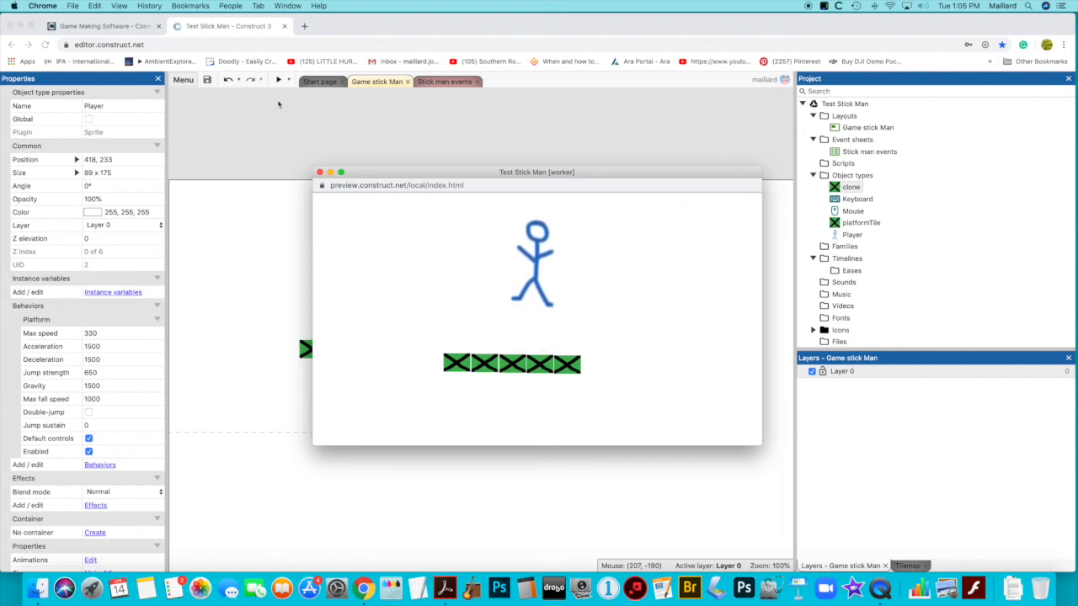
pyautogui.press('Left')
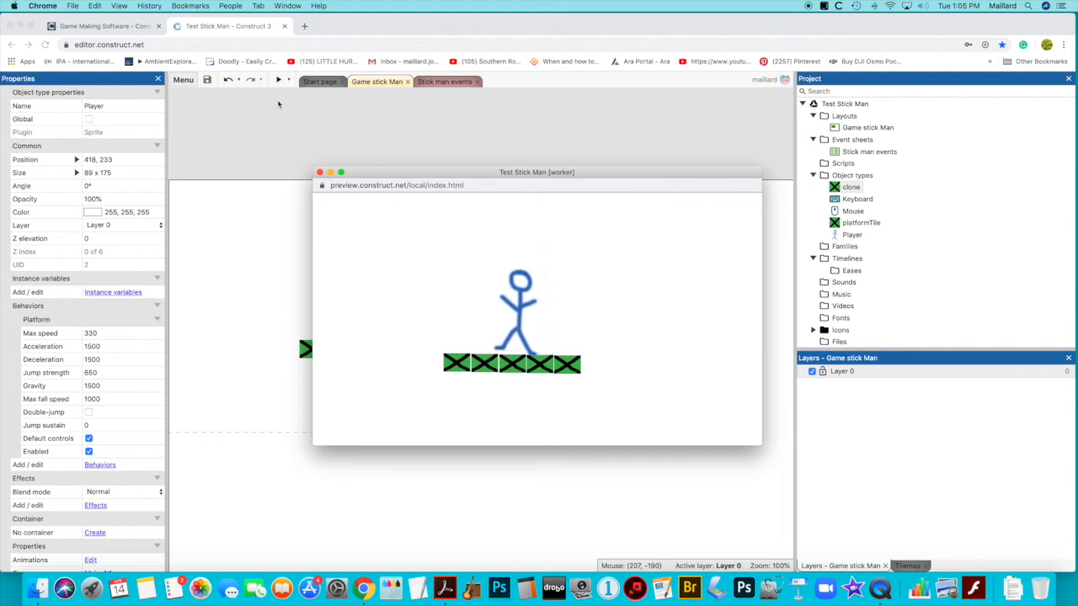
pyautogui.press('Right')
pyautogui.press('Left')
pyautogui.press('Right')
pyautogui.press('Up')
pyautogui.press('Left')
pyautogui.press('Right')
pyautogui.press('Up')
pyautogui.press('Left')
pyautogui.press('Right')
pyautogui.press('Left')
pyautogui.press('Up')
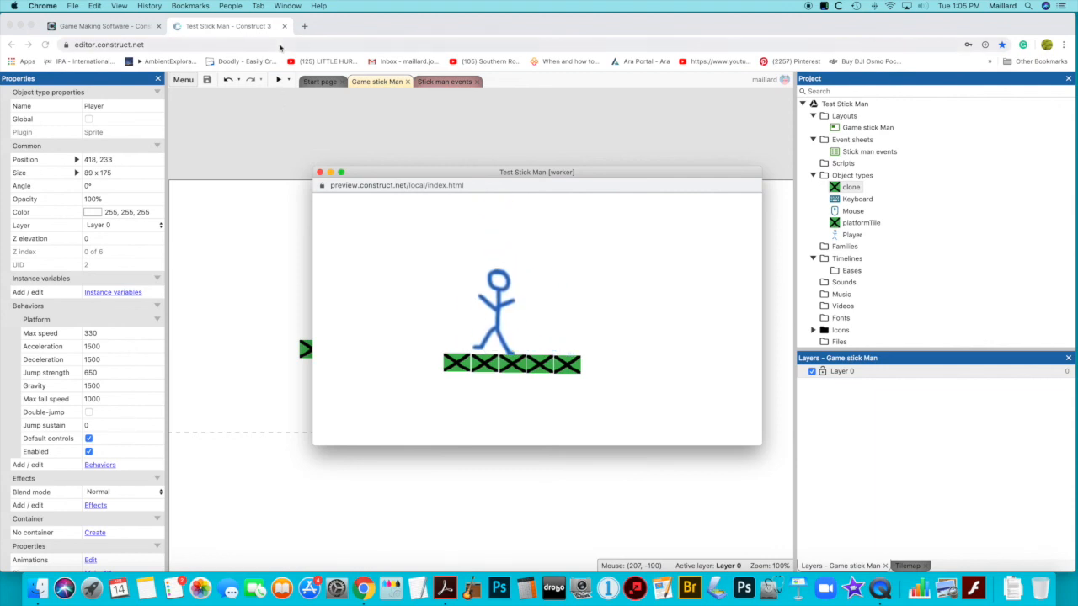
pyautogui.click(320, 173)
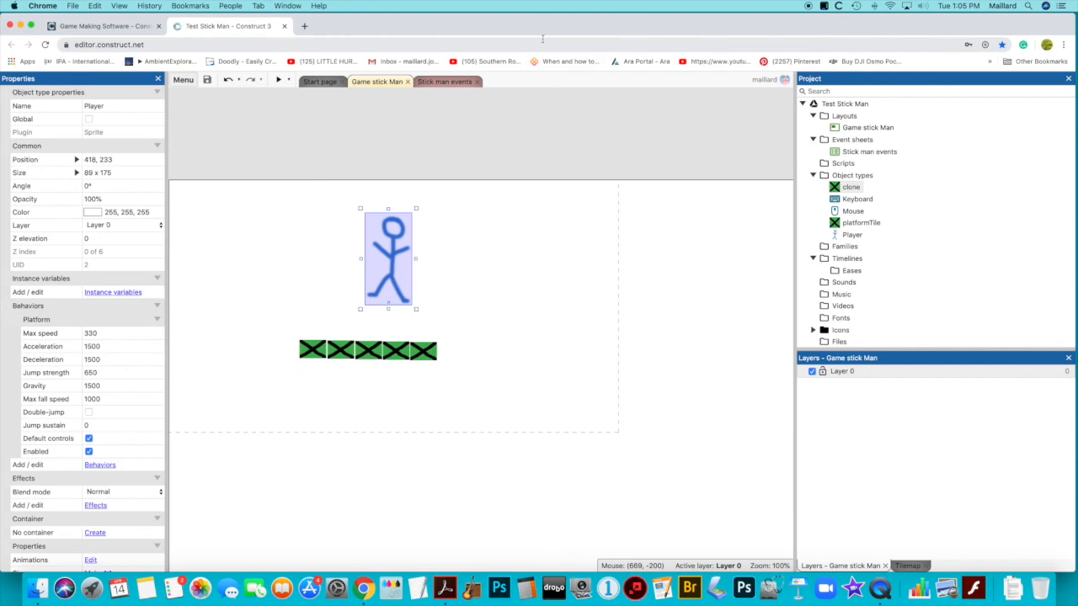